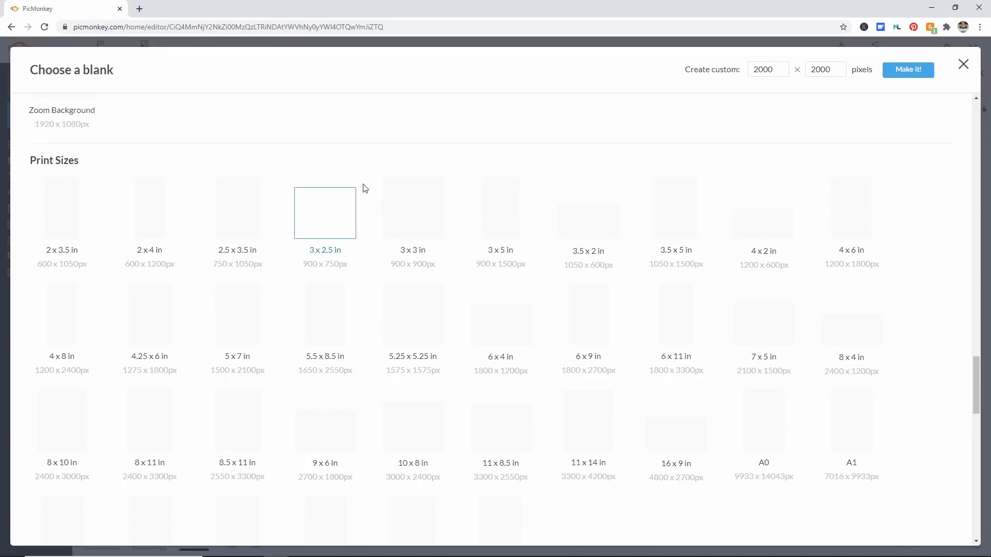
# Step: Create a blank 8.5 x 11 in canvas and set its background color to black
pyautogui.scroll(-1, 356, 334)
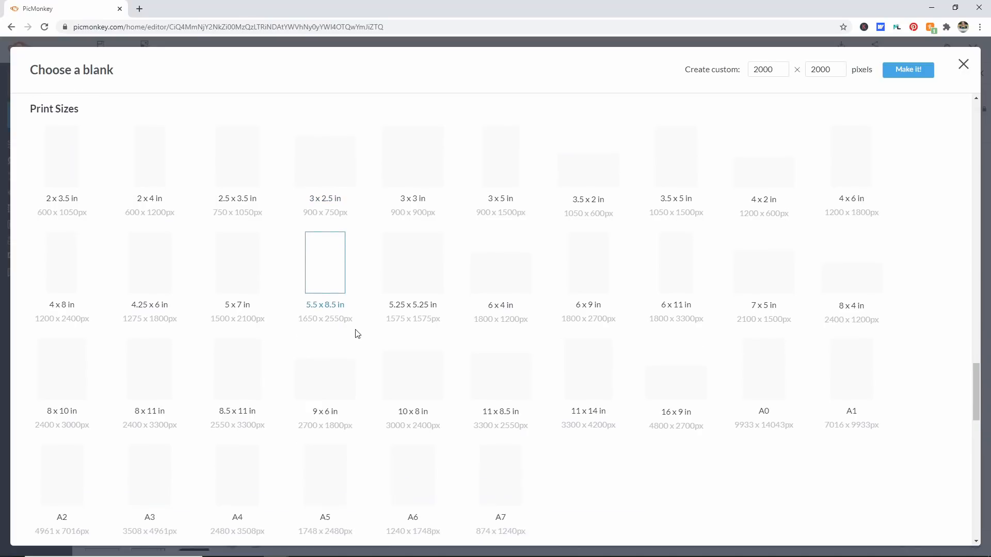
pyautogui.click(244, 382)
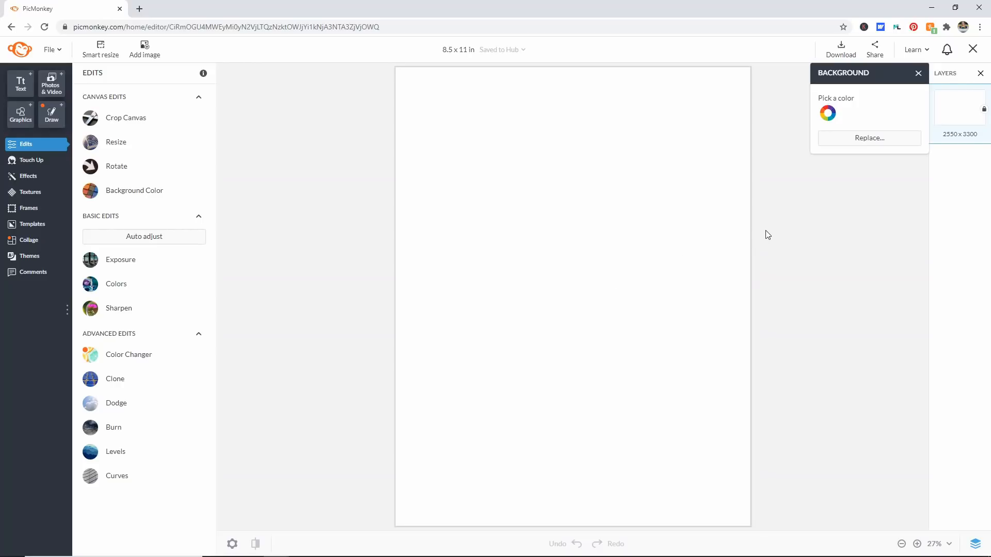
pyautogui.click(825, 113)
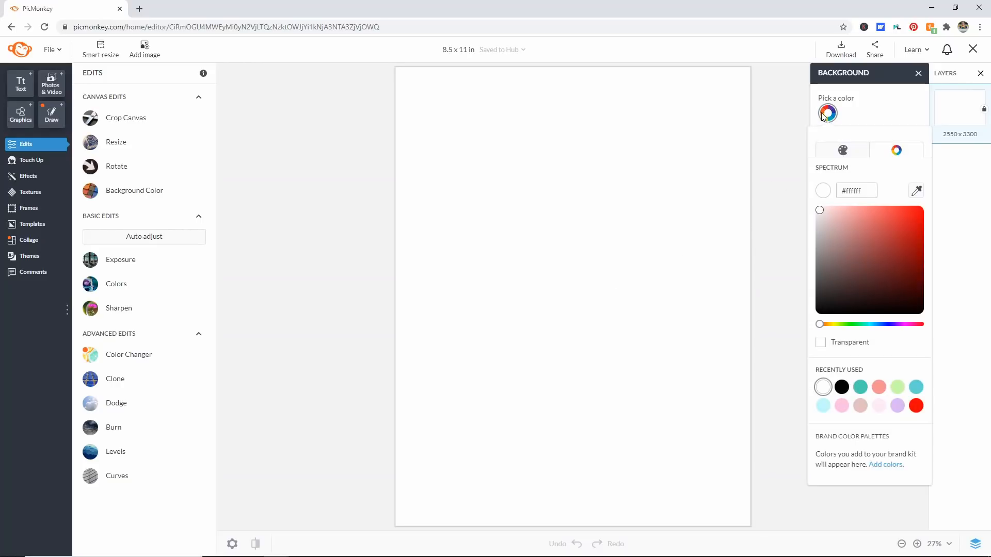
pyautogui.click(841, 387)
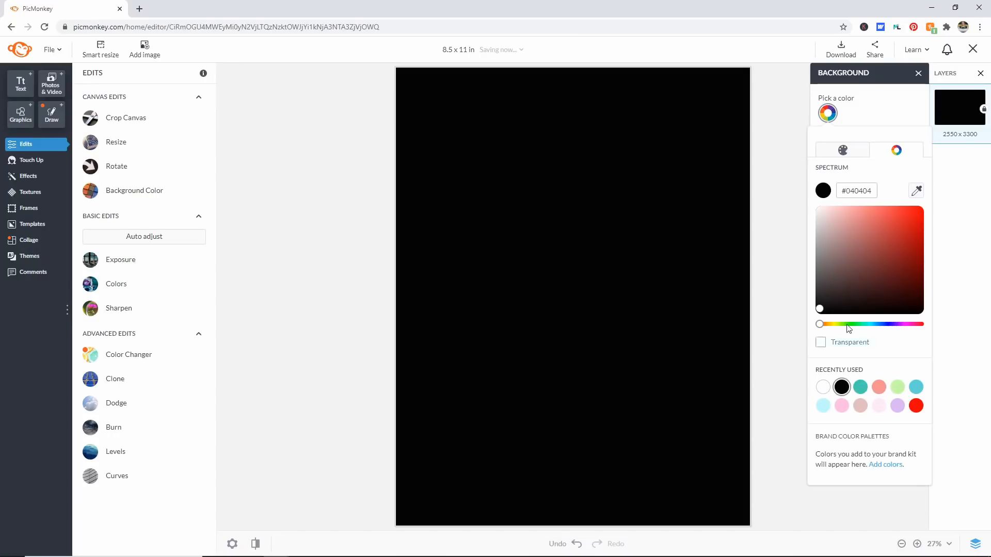
pyautogui.click(784, 191)
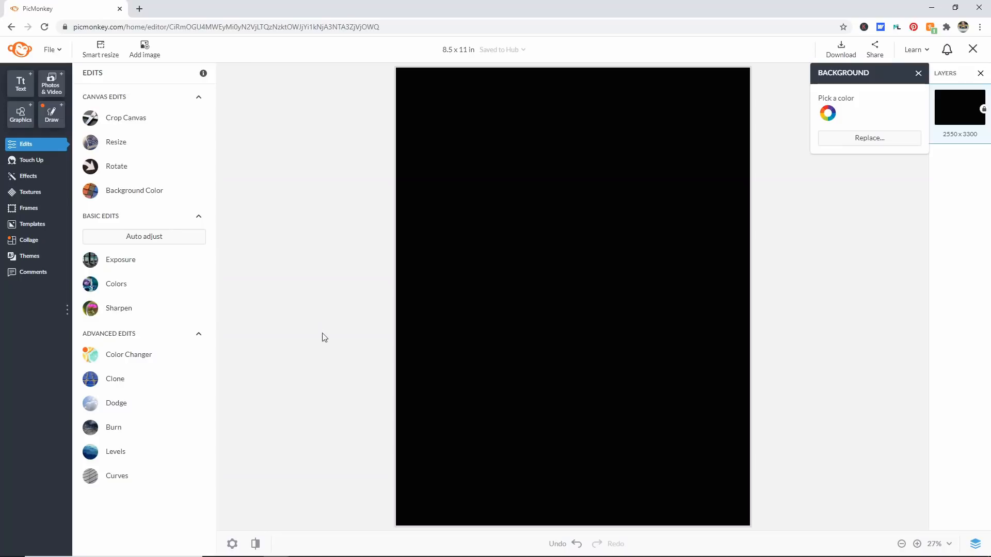
# Step: Add the pairofpenguinsoffset image from the print then cut folder as a small sticker near the canvas's upper-left corner
pyautogui.scroll(-3, 245, 267)
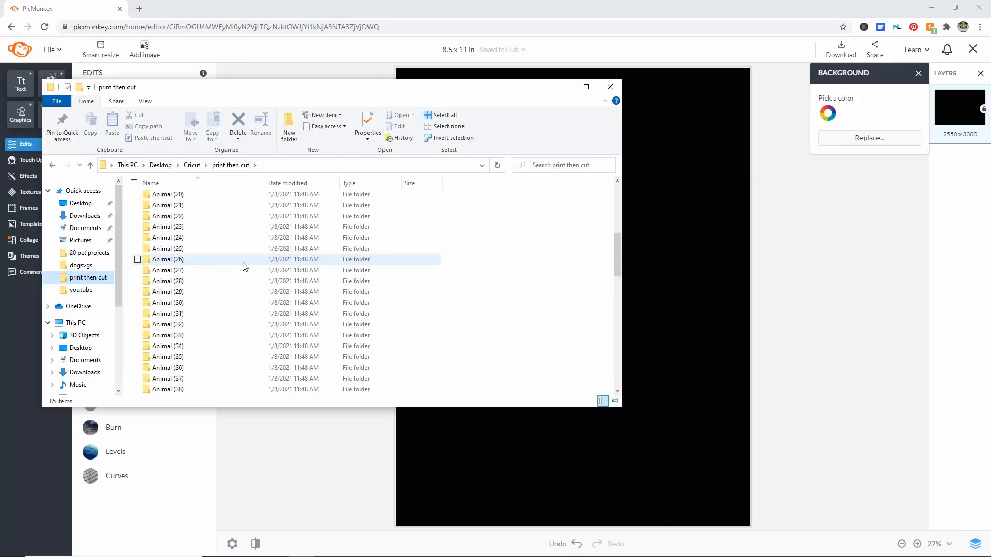
pyautogui.scroll(-10, 245, 267)
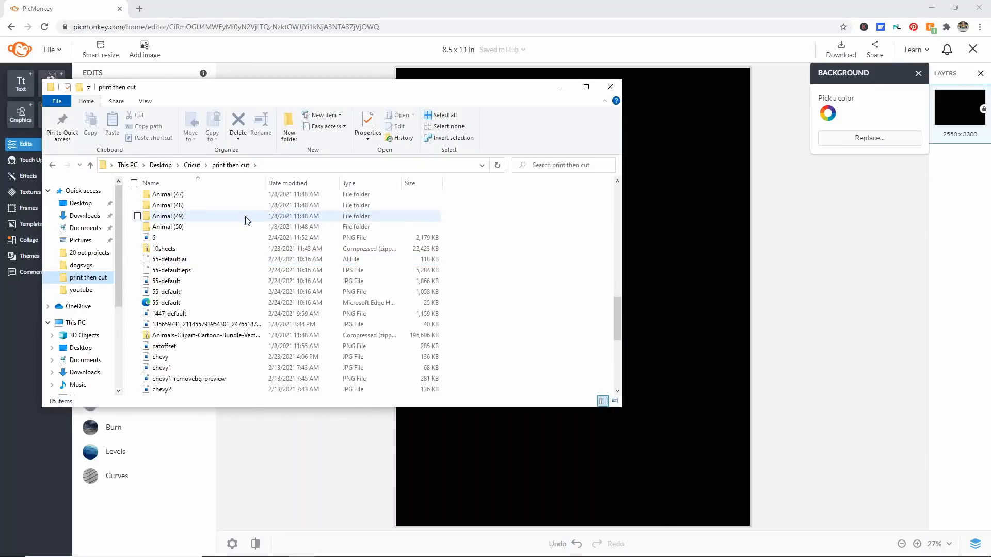
pyautogui.scroll(-5, 254, 241)
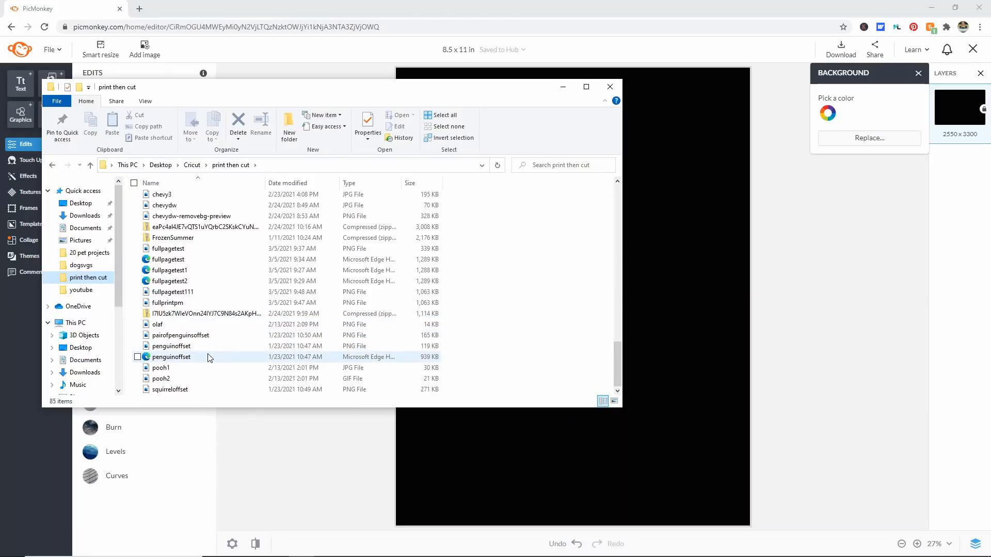
pyautogui.moveTo(167, 337); pyautogui.dragTo(705, 255)
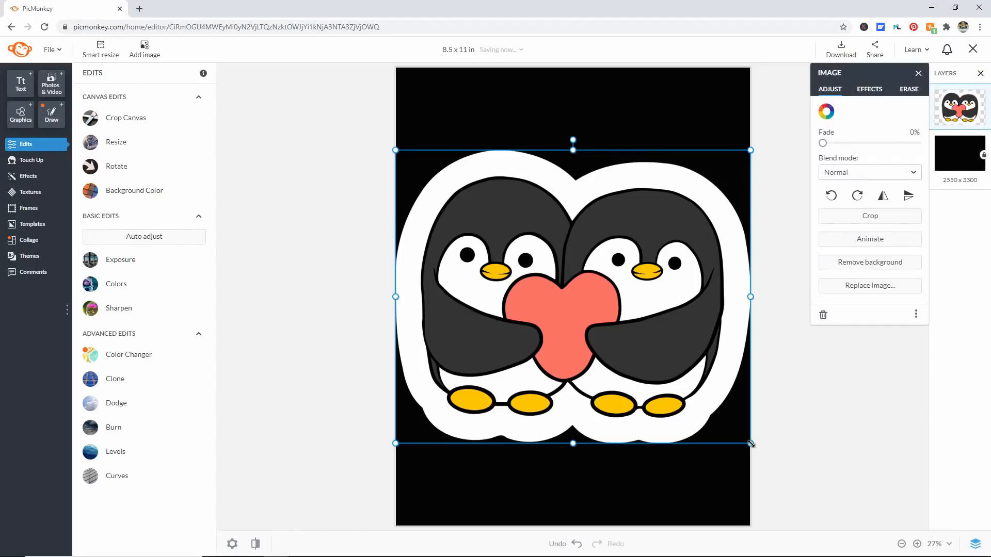
pyautogui.moveTo(750, 443); pyautogui.dragTo(500, 274)
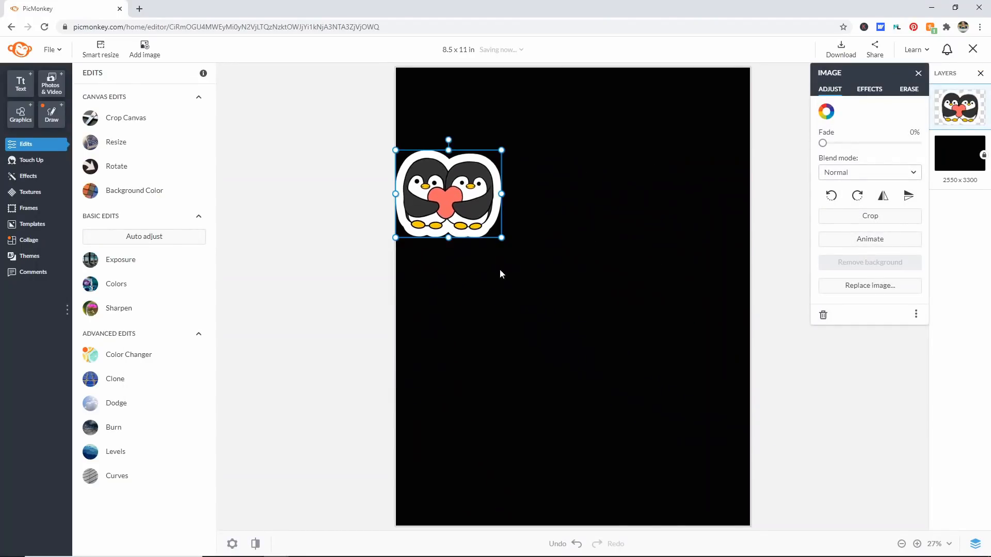
pyautogui.moveTo(459, 192); pyautogui.dragTo(483, 123)
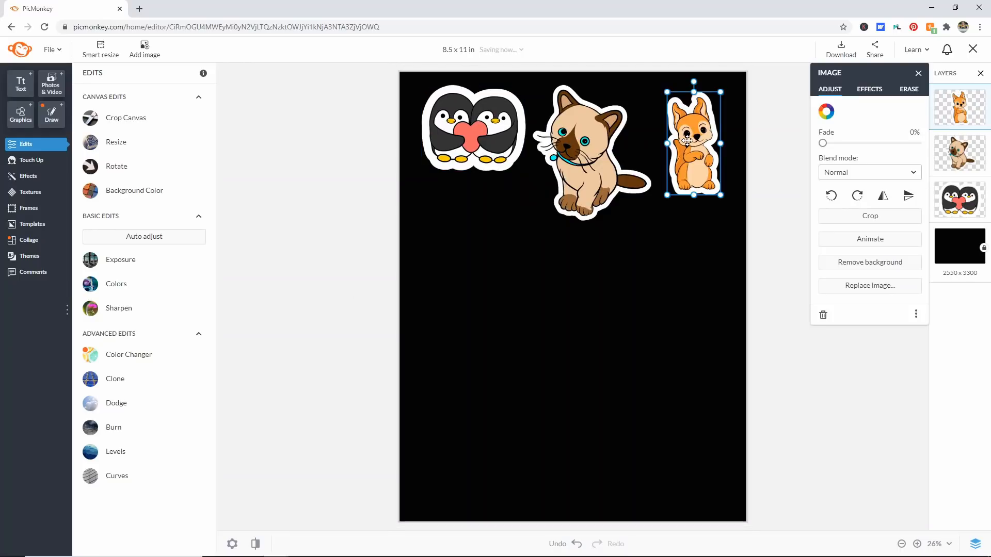
# Step: Shrink the cat sticker to about the squirrel's height and close the gaps between the three stickers in the top row
pyautogui.click(605, 168)
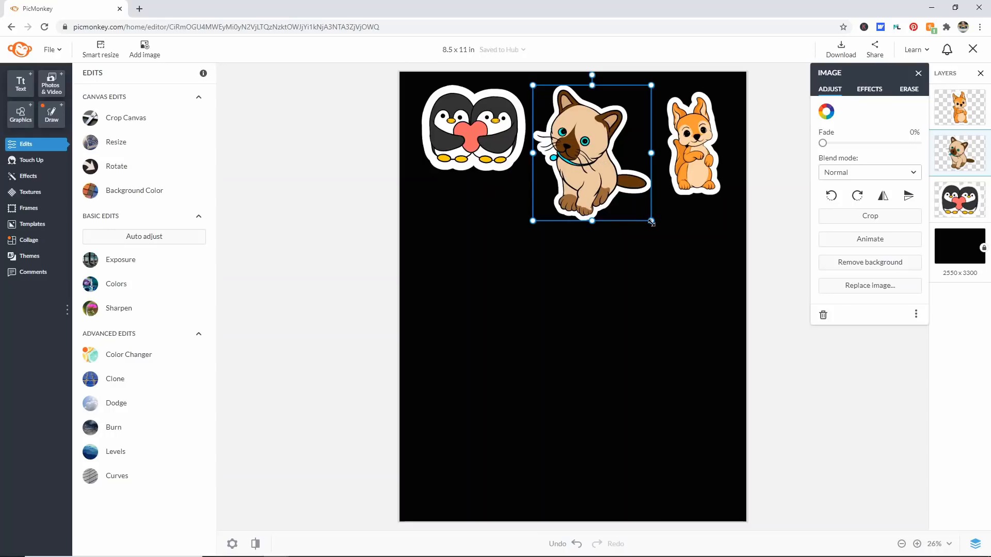
pyautogui.moveTo(651, 222); pyautogui.dragTo(628, 189)
pyautogui.moveTo(468, 135); pyautogui.dragTo(463, 135)
pyautogui.click(591, 160)
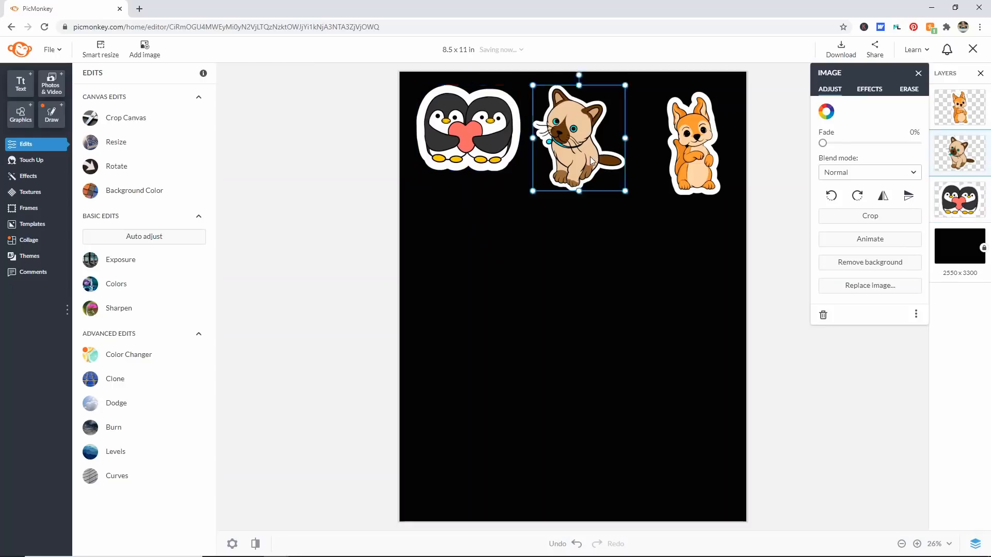
pyautogui.moveTo(590, 160); pyautogui.dragTo(585, 160)
pyautogui.moveTo(691, 151); pyautogui.dragTo(649, 144)
# Step: Copy the squirrel sticker and place the duplicate directly beside the original at the right end of the row
pyautogui.rightClick(649, 145)
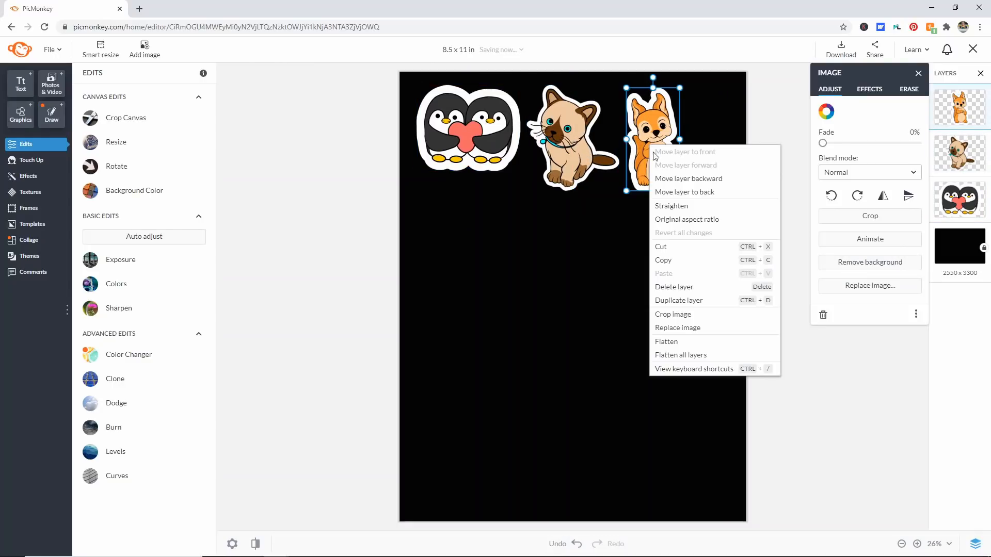
pyautogui.click(680, 262)
pyautogui.rightClick(679, 263)
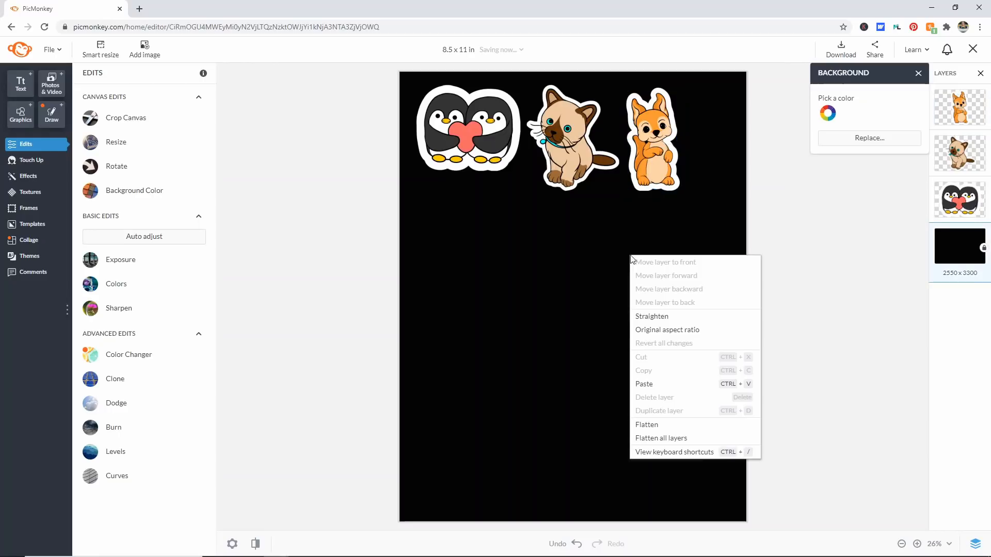
pyautogui.click(670, 380)
pyautogui.moveTo(648, 123); pyautogui.dragTo(703, 125)
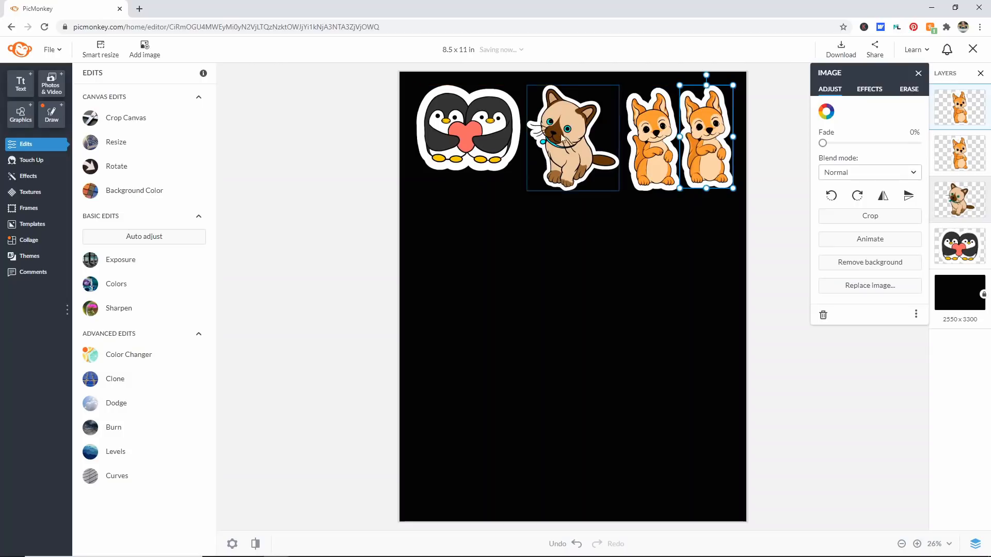
# Step: Enlarge the penguin sticker slightly and shift it down toward the canvas's left edge
pyautogui.click(511, 152)
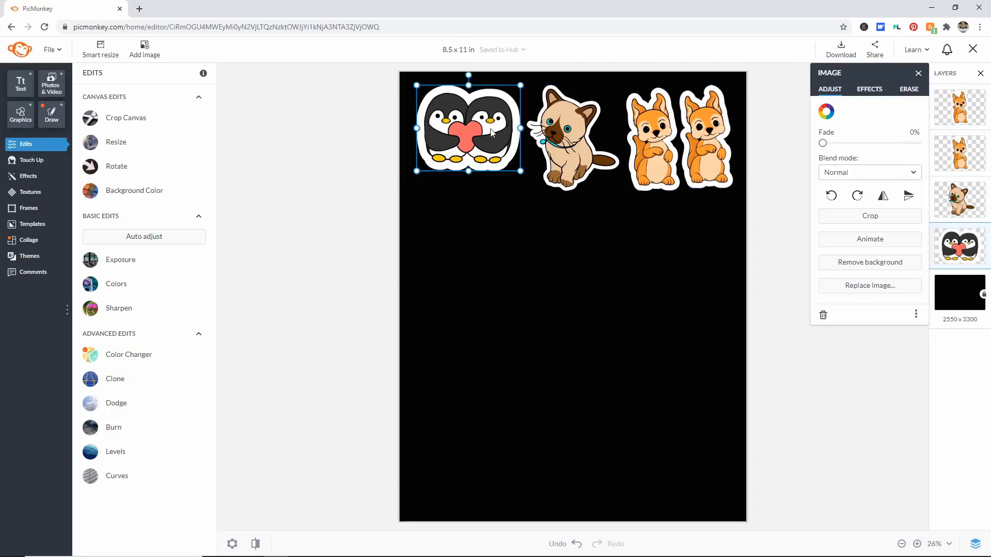
pyautogui.moveTo(521, 171); pyautogui.dragTo(527, 177)
pyautogui.moveTo(506, 151); pyautogui.dragTo(500, 157)
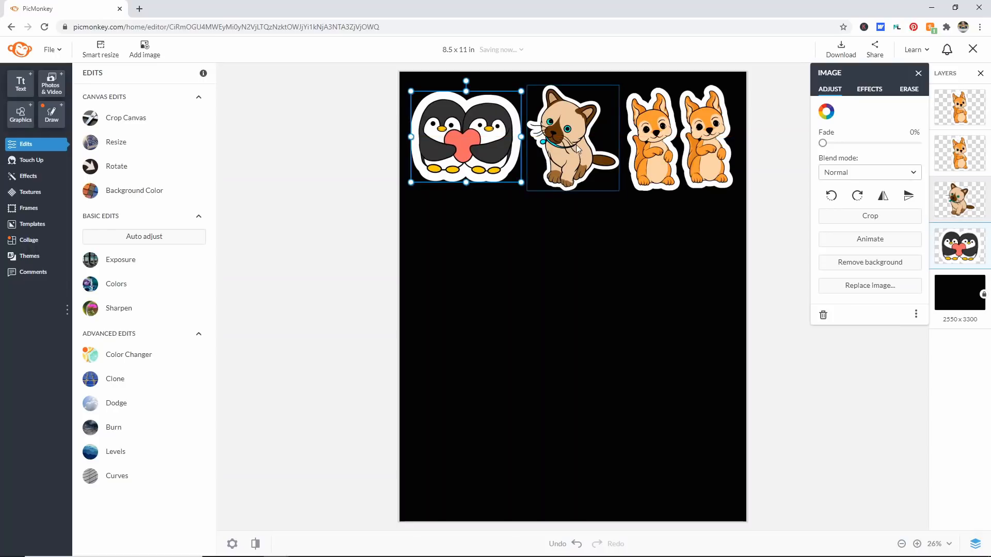
# Step: Copy all four stickers of the top row together and place the duplicates as a second row directly below
pyautogui.click(576, 147)
pyautogui.click(714, 216)
pyautogui.moveTo(738, 212); pyautogui.dragTo(445, 105)
pyautogui.rightClick(471, 113)
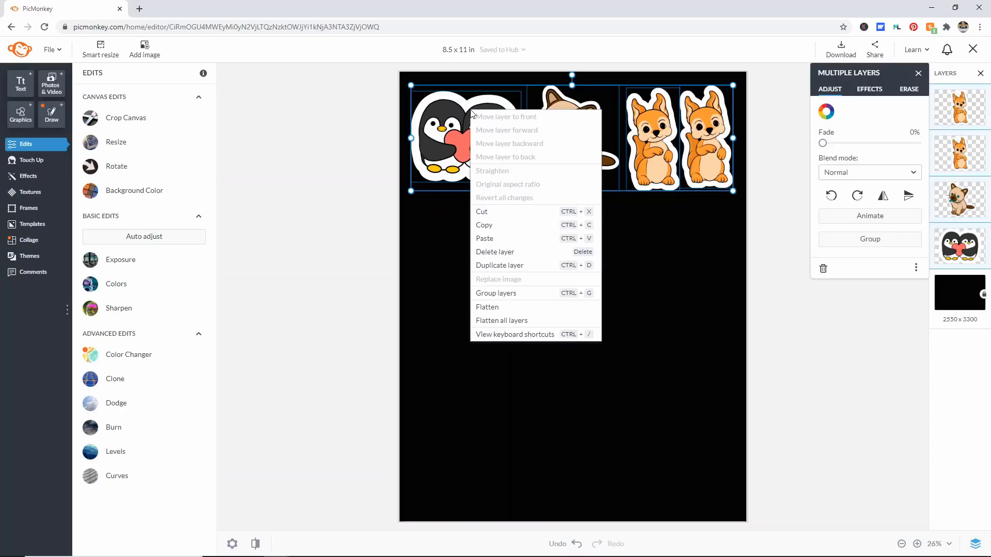
pyautogui.click(487, 225)
pyautogui.rightClick(472, 237)
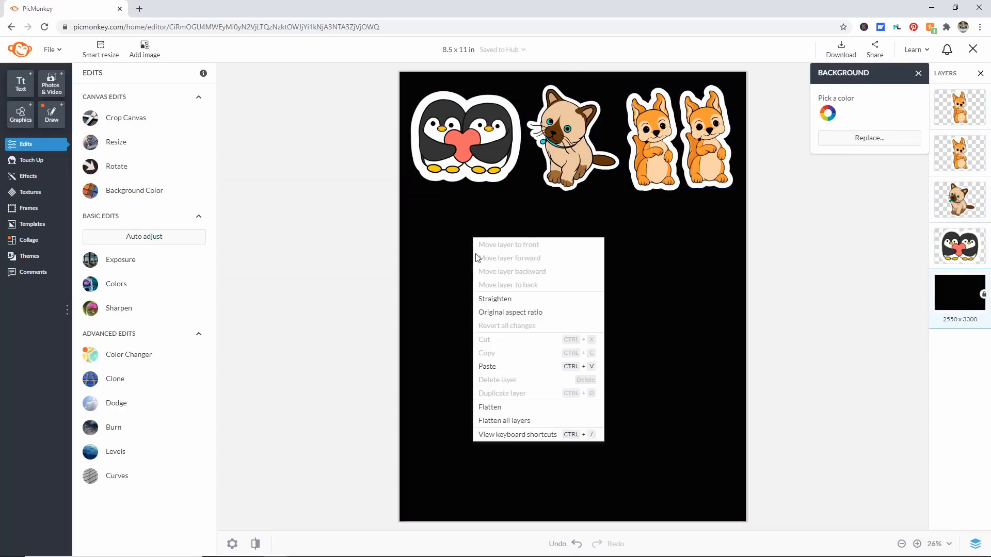
pyautogui.click(487, 366)
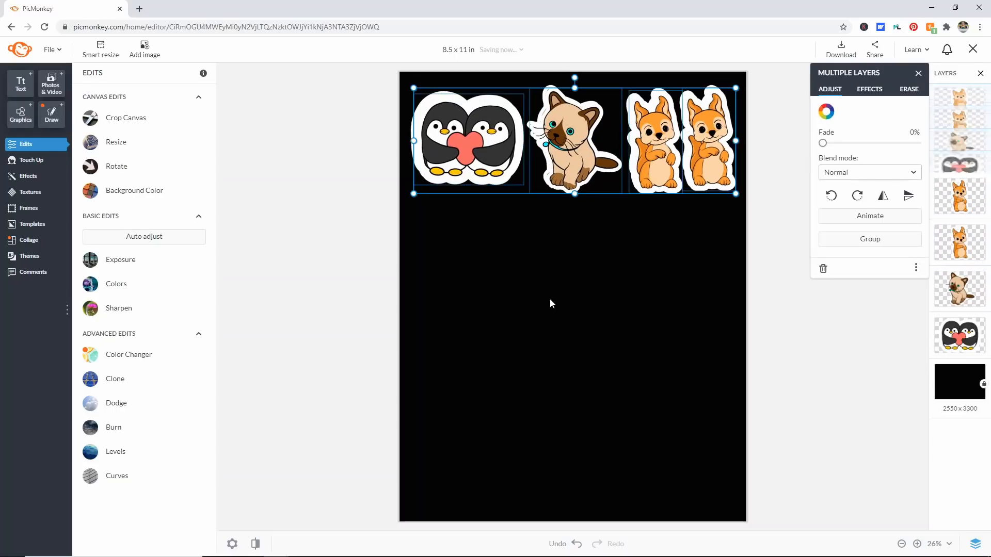
pyautogui.moveTo(565, 166); pyautogui.dragTo(563, 269)
# Step: Paste the copied row of stickers again and align it as the third row beneath the second
pyautogui.rightClick(544, 339)
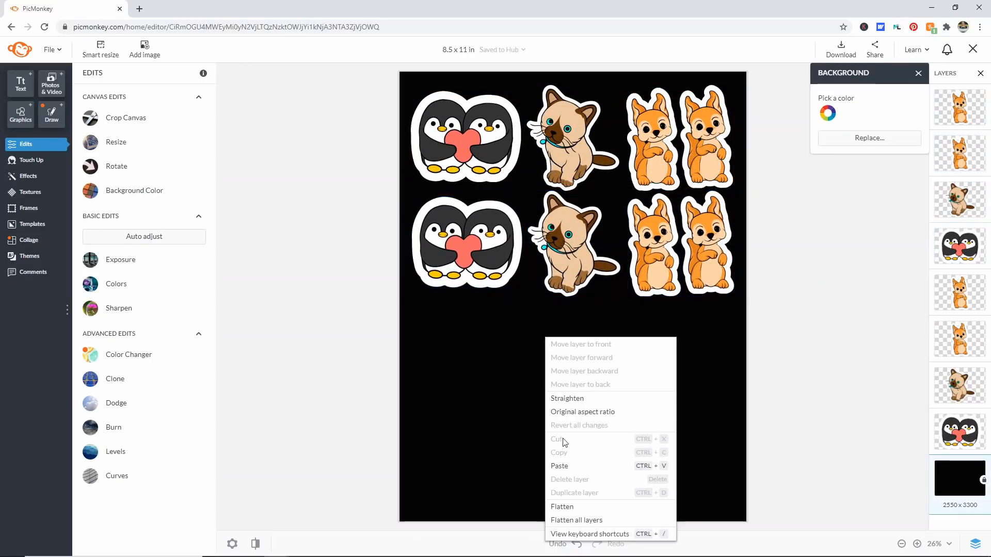
pyautogui.click(559, 466)
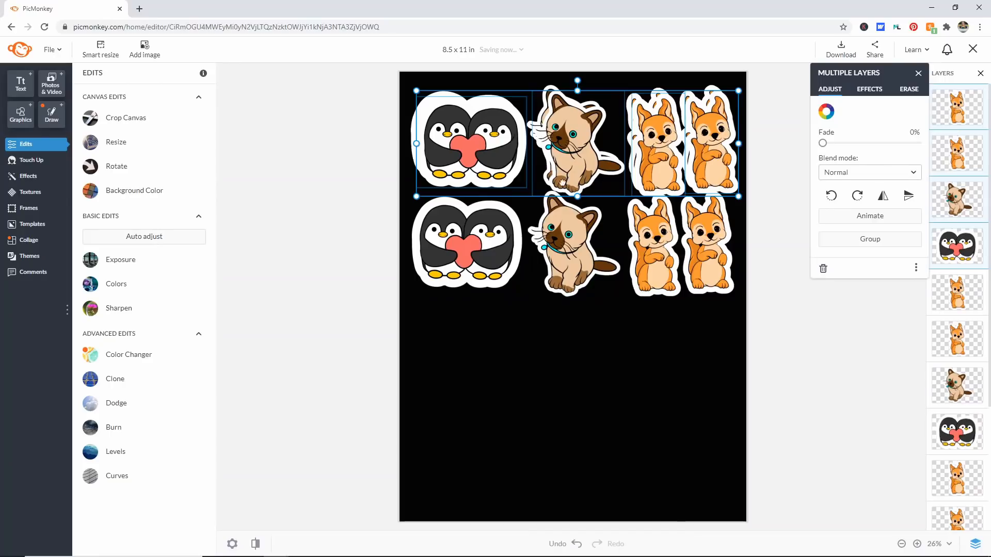
pyautogui.moveTo(562, 182); pyautogui.dragTo(559, 361)
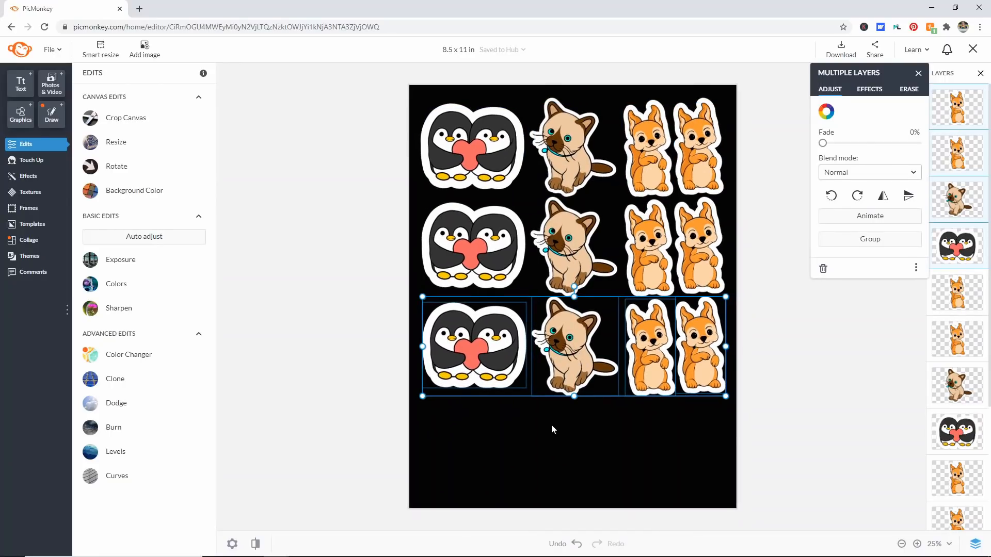
# Step: Paste another copy of the sticker row, place it as the fourth row at the canvas's lower edge, and deselect it
pyautogui.rightClick(551, 425)
pyautogui.click(572, 349)
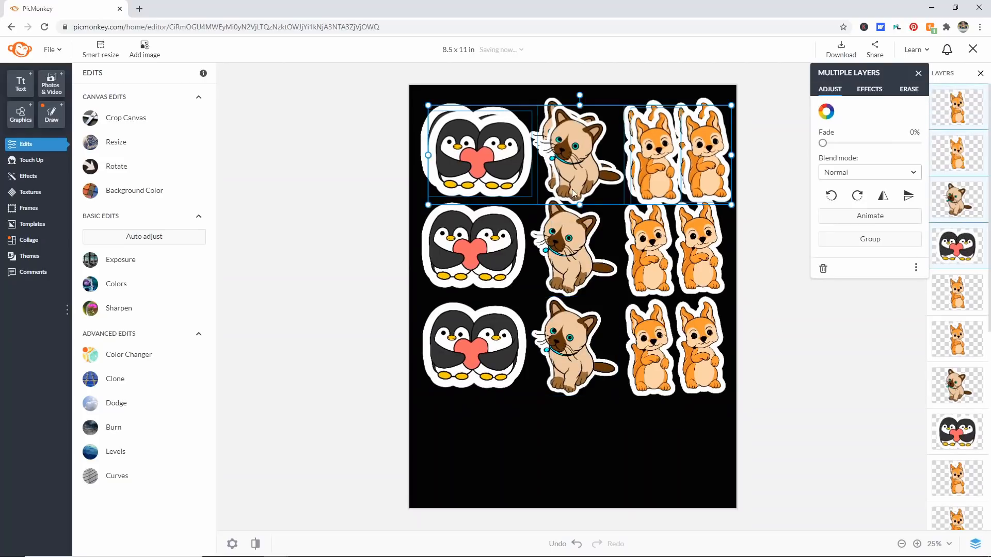
pyautogui.moveTo(581, 293); pyautogui.dragTo(568, 460)
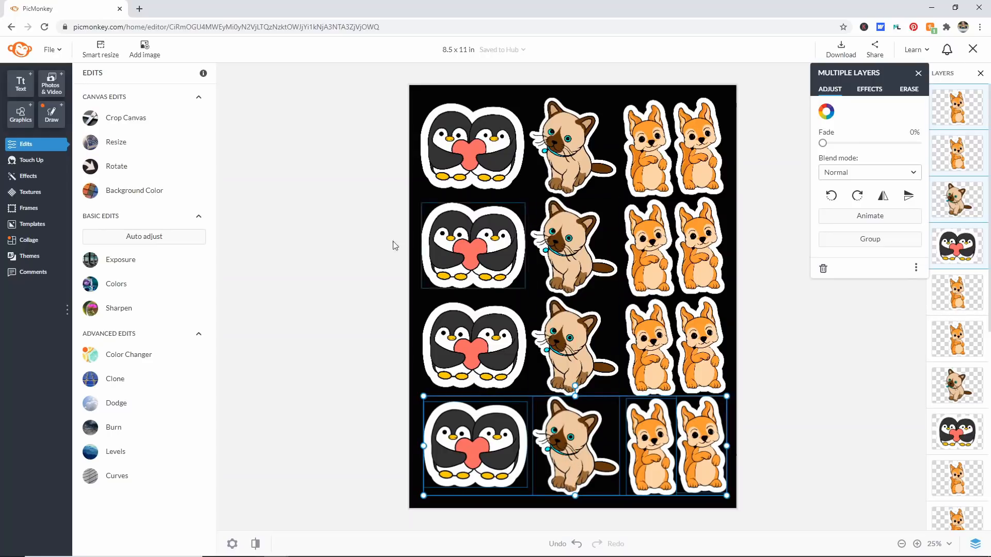
pyautogui.click(298, 243)
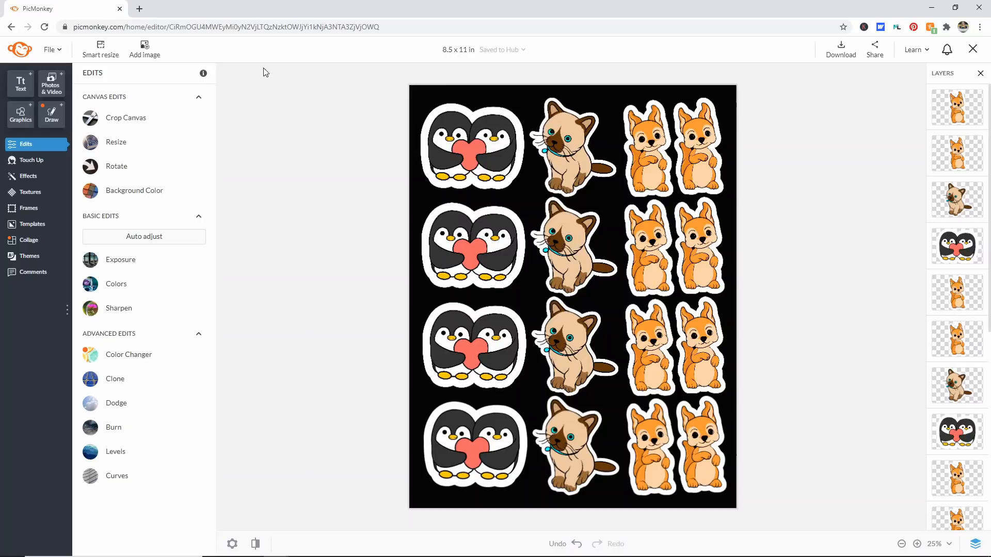
# Step: Search the graphics for "square", add the Solid Square to the canvas and color it white
pyautogui.click(20, 113)
pyautogui.click(133, 128)
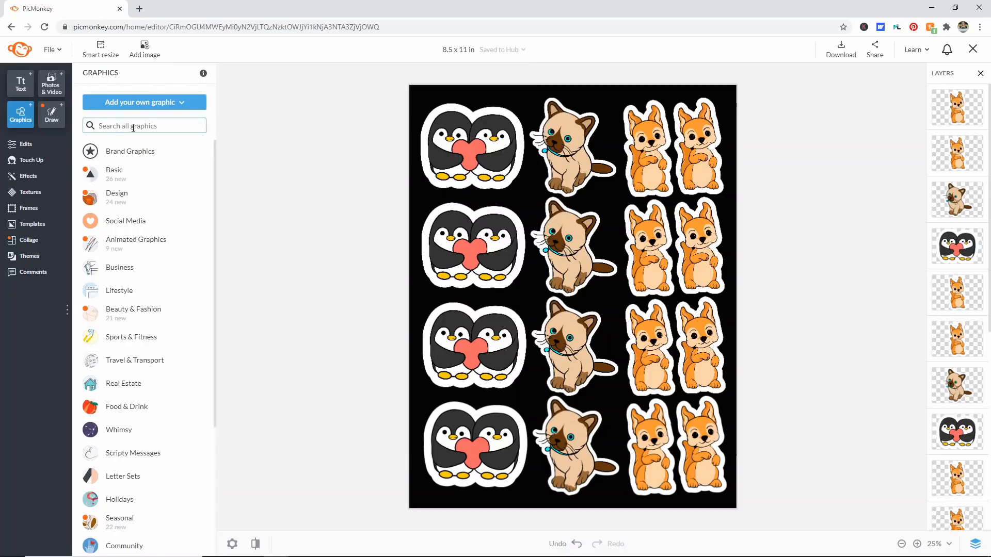
pyautogui.write('square')
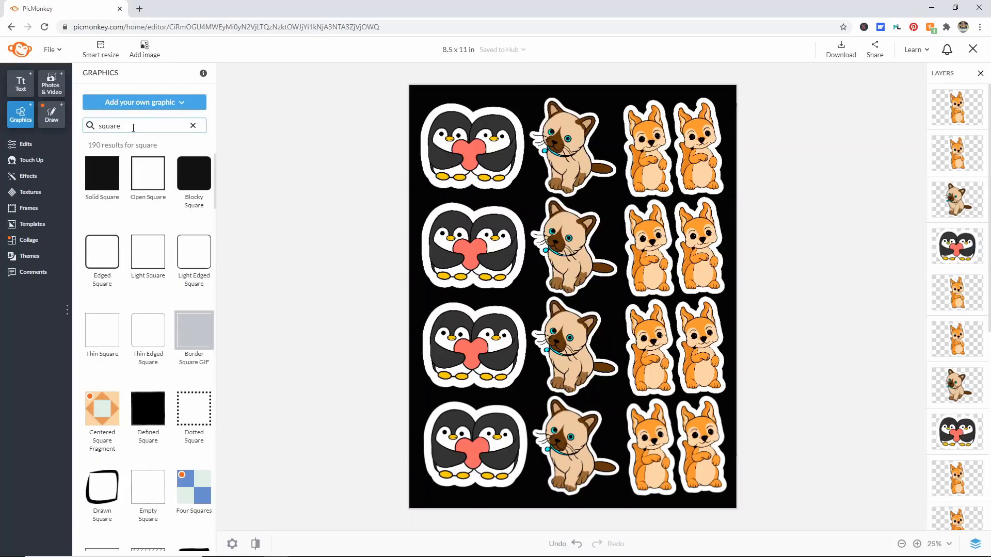
pyautogui.click(109, 178)
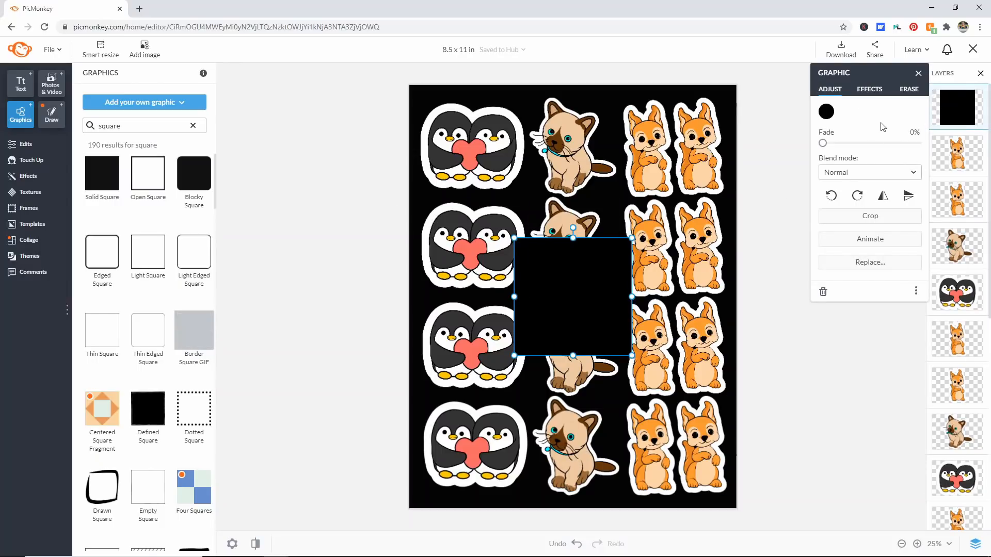
pyautogui.click(820, 112)
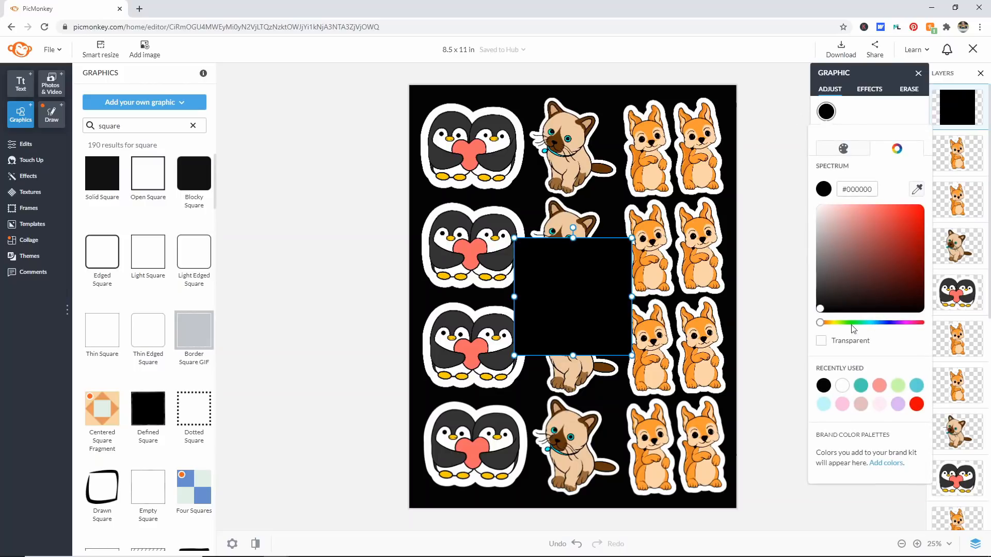
pyautogui.click(840, 385)
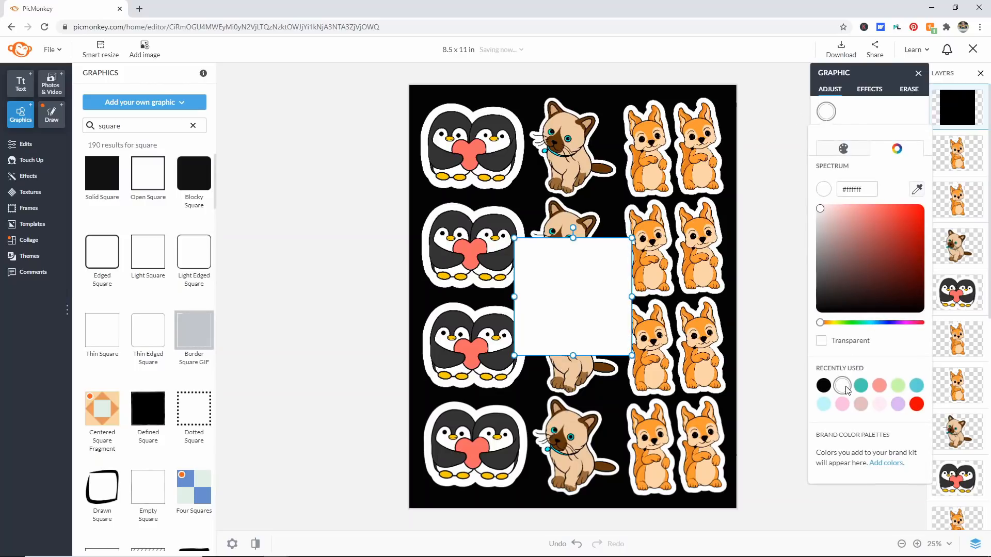
pyautogui.click(628, 353)
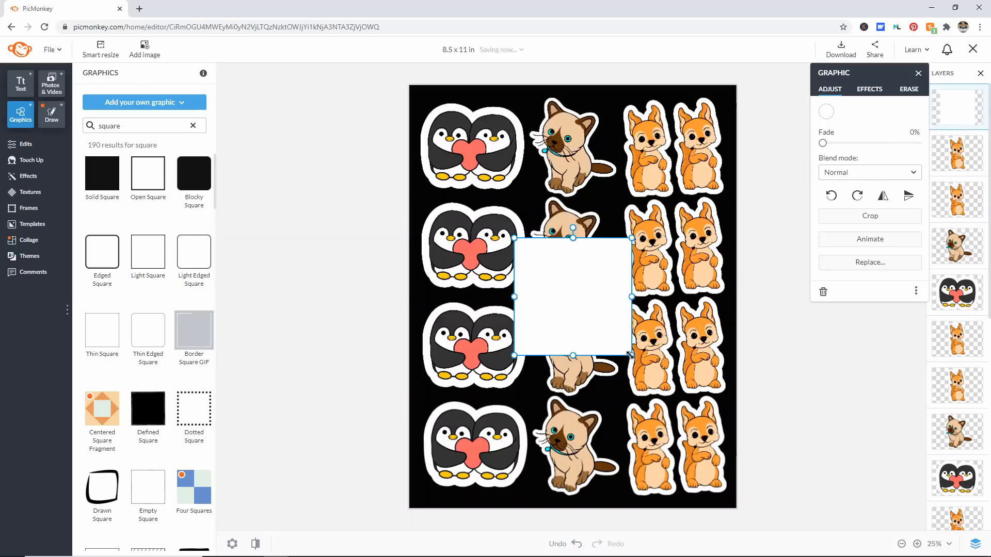
# Step: Shrink the white square to a tiny marker in the canvas's upper-left corner and copy it
pyautogui.moveTo(629, 354); pyautogui.dragTo(416, 92)
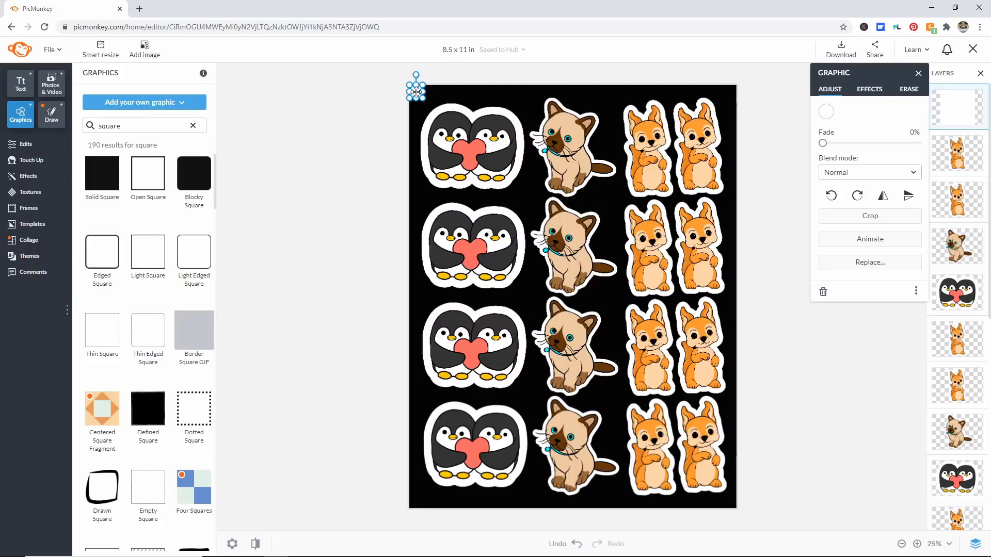
pyautogui.rightClick(416, 92)
pyautogui.click(462, 209)
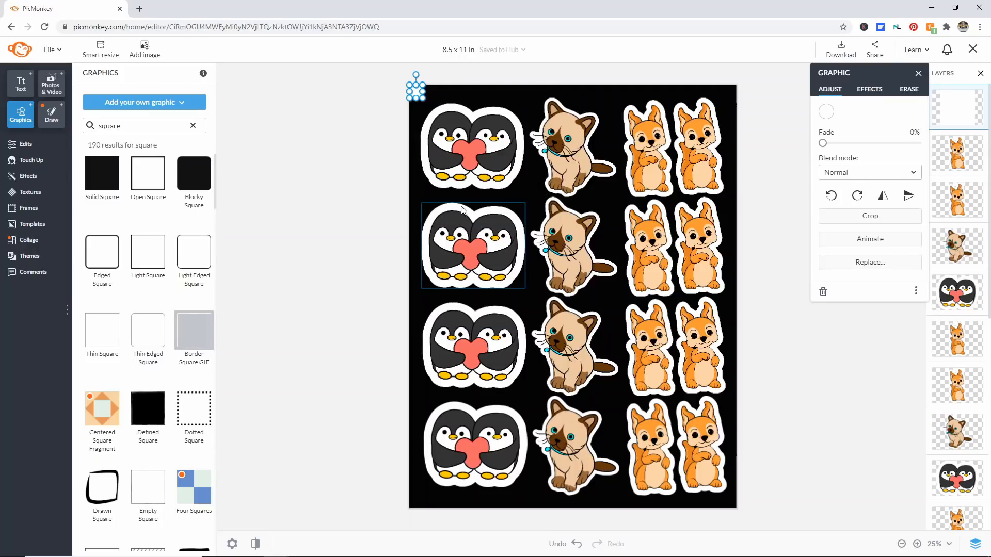
pyautogui.moveTo(416, 91)
pyautogui.mouseDown()
pyautogui.moveTo(490, 104)
pyautogui.moveTo(416, 90)
pyautogui.mouseUp()
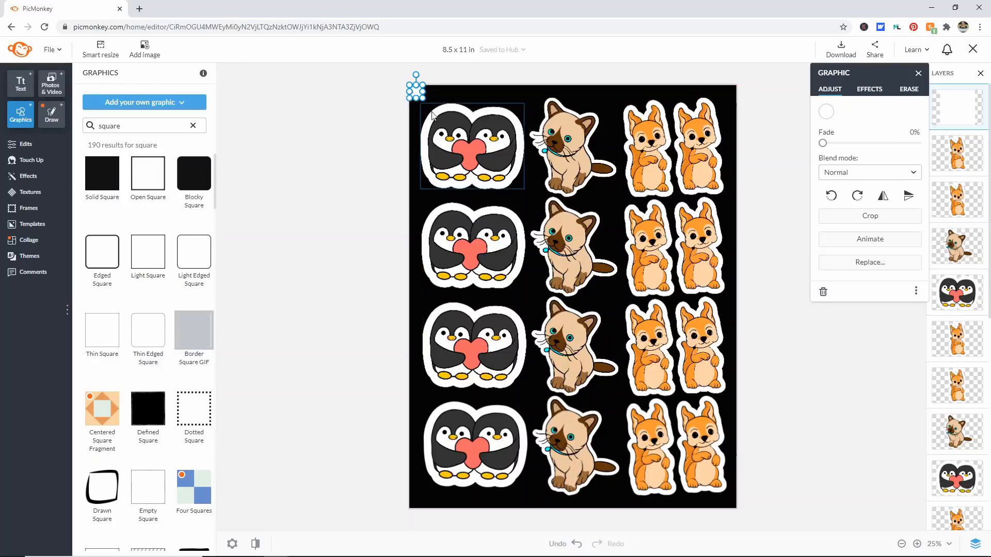
# Step: Paste three copies of the white marker square, place them in the canvas's upper-right, lower-left and lower-right corners, and deselect
pyautogui.rightClick(459, 103)
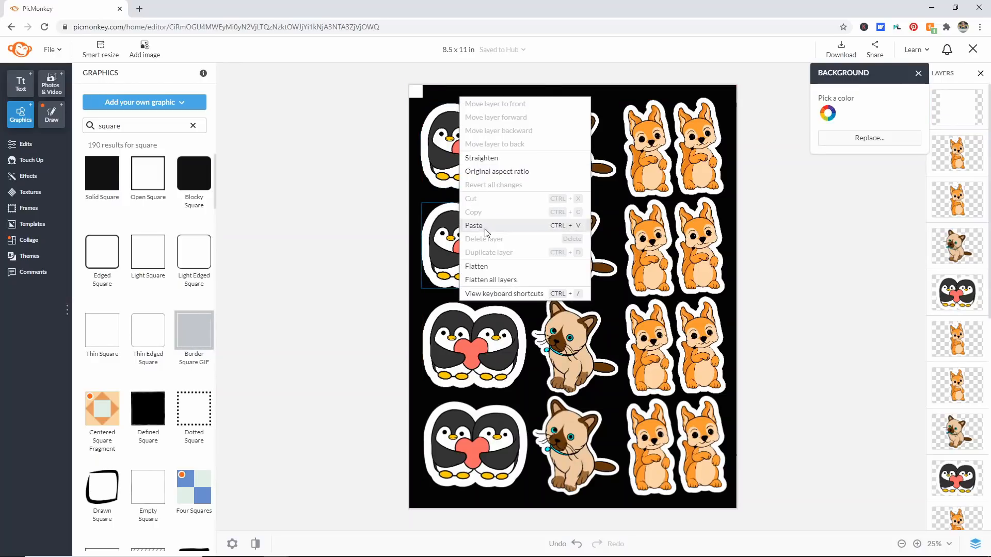
pyautogui.click(454, 227)
pyautogui.moveTo(416, 92); pyautogui.dragTo(728, 92)
pyautogui.rightClick(611, 97)
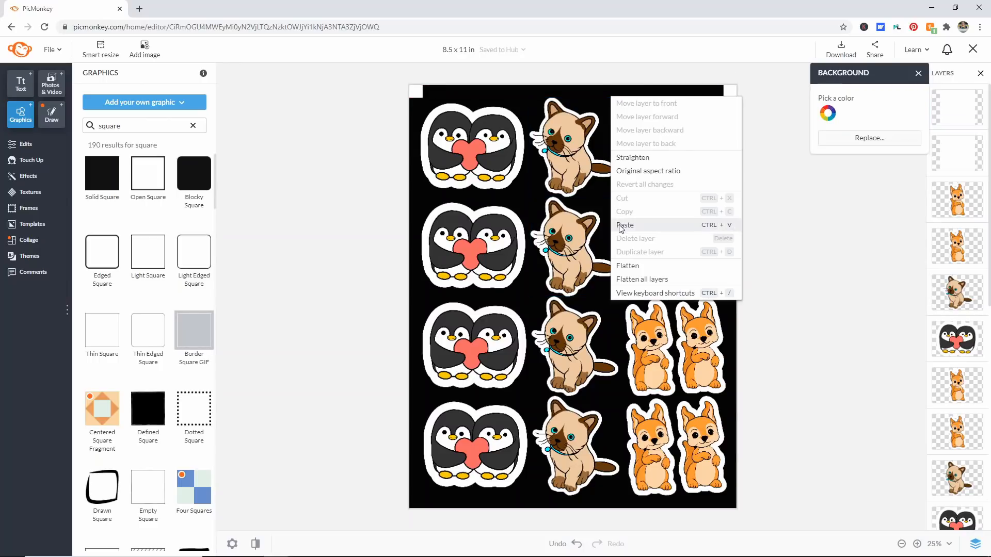
pyautogui.click(621, 227)
pyautogui.moveTo(422, 95); pyautogui.dragTo(418, 501)
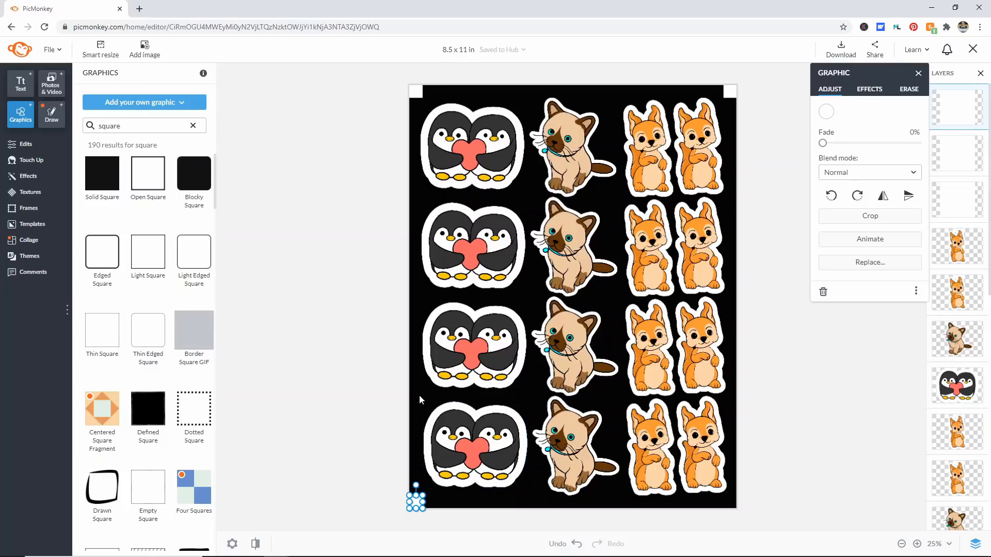
pyautogui.rightClick(419, 400)
pyautogui.click(436, 319)
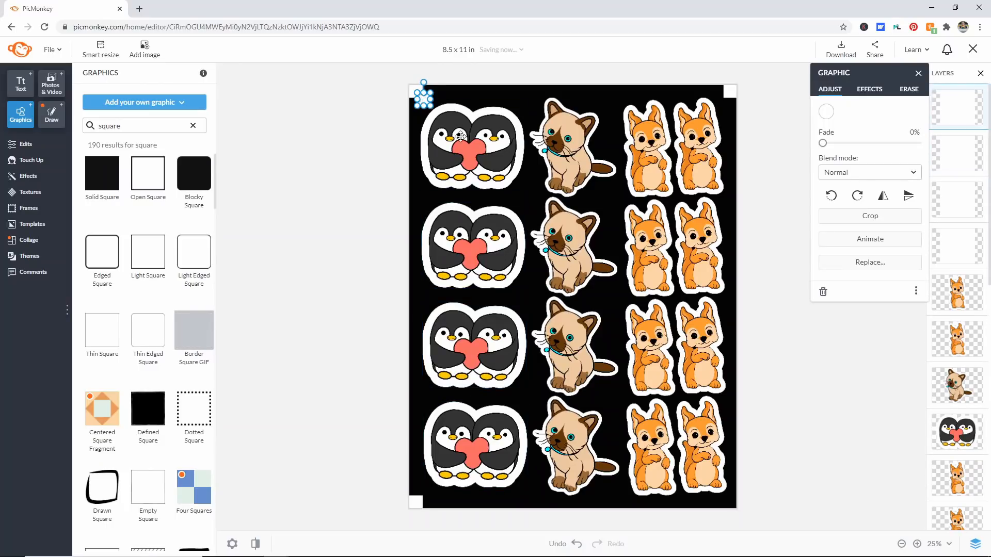
pyautogui.moveTo(461, 136); pyautogui.dragTo(729, 503)
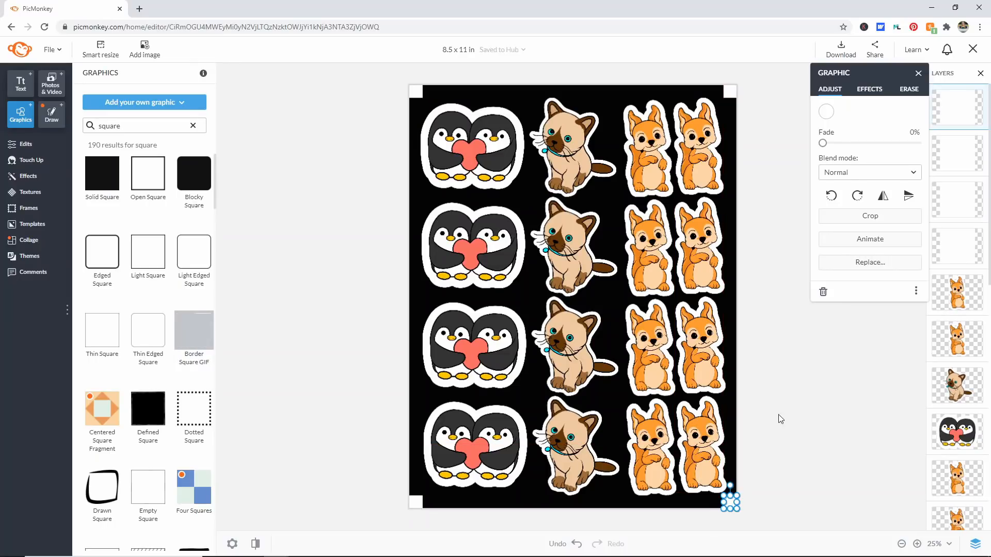
pyautogui.click(778, 413)
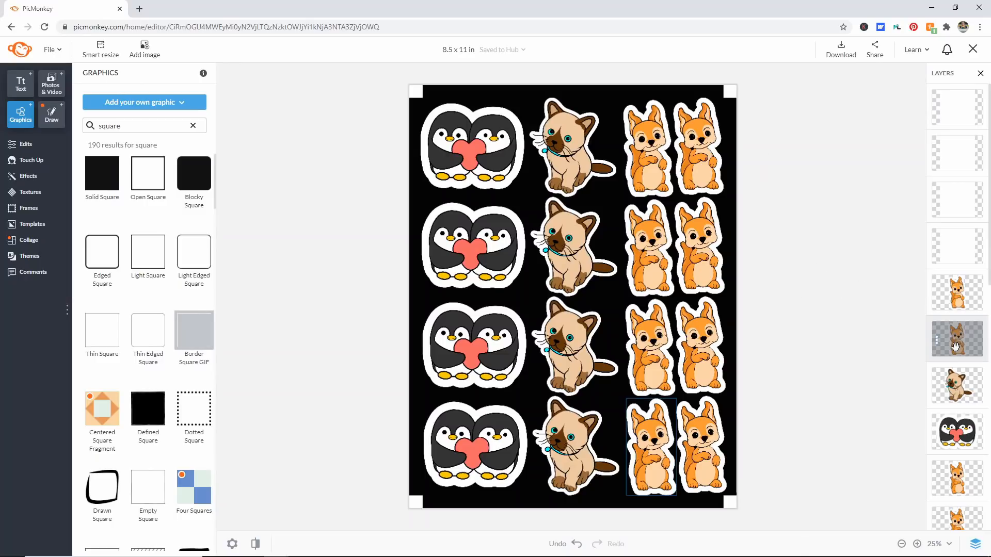
# Step: Make the canvas's black background layer transparent and close the background settings
pyautogui.scroll(-5, 944, 382)
pyautogui.scroll(-2, 941, 391)
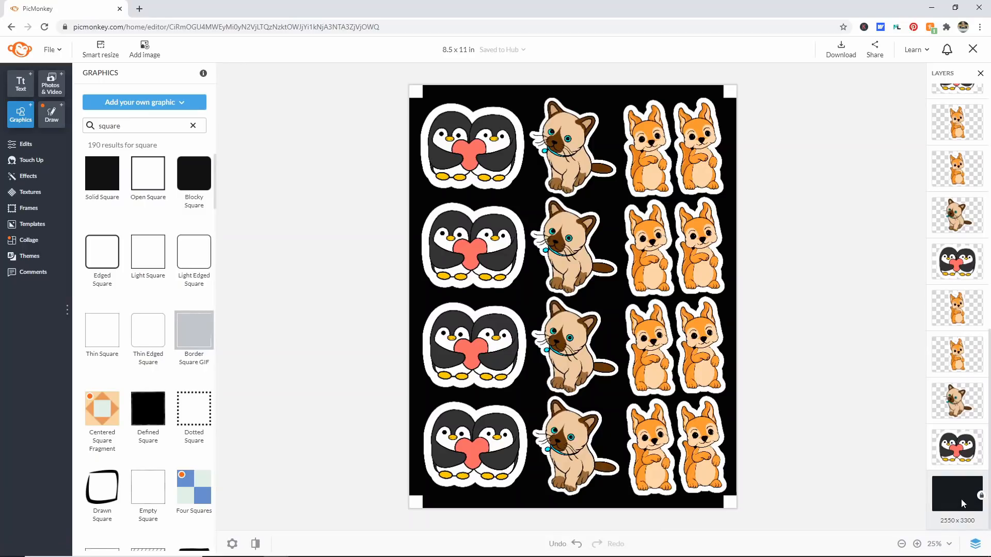
pyautogui.click(961, 500)
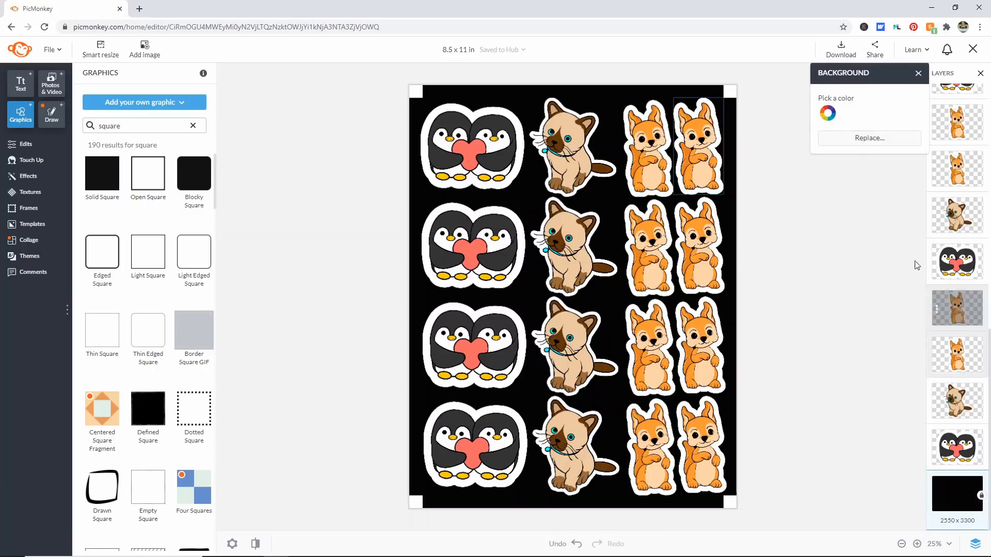
pyautogui.click(828, 113)
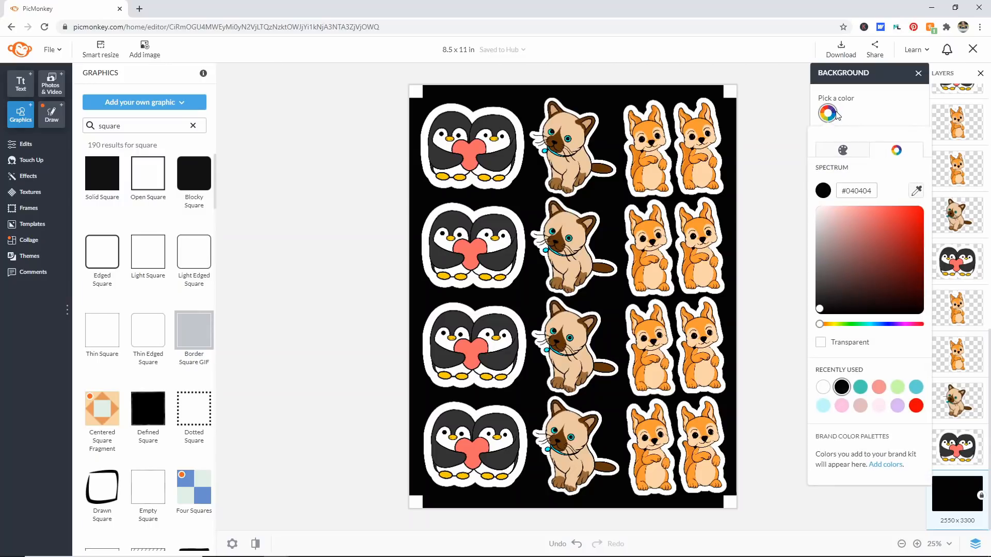
pyautogui.click(820, 343)
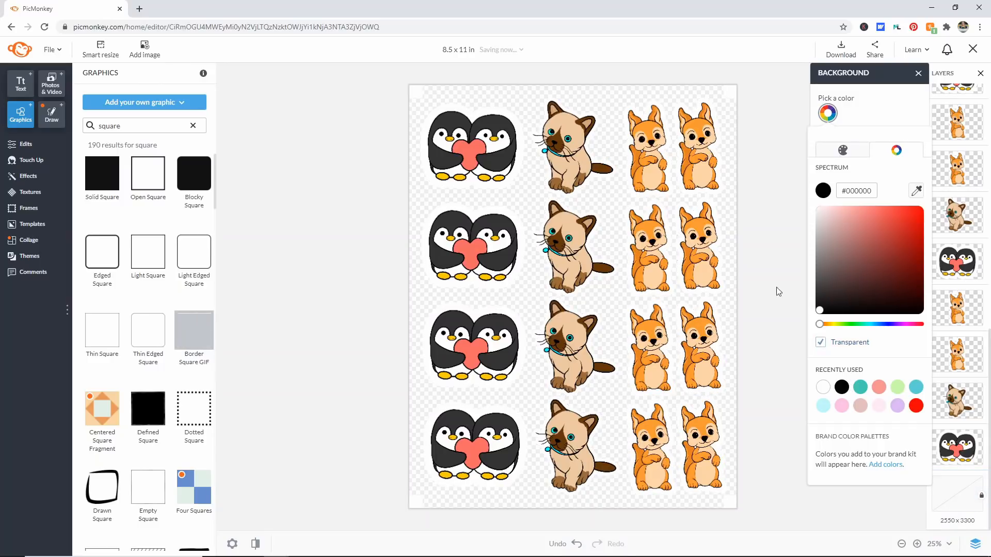
pyautogui.click(769, 267)
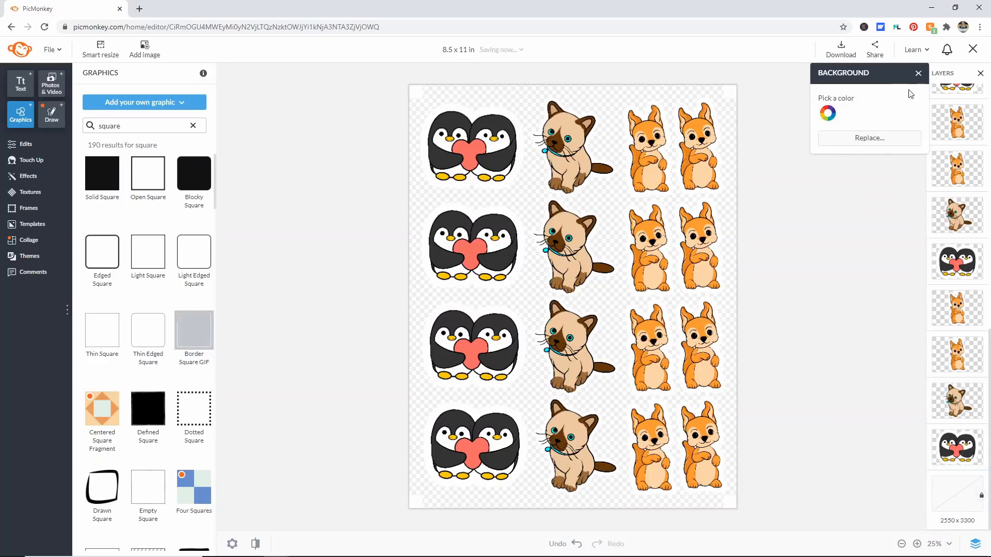
pyautogui.click(918, 74)
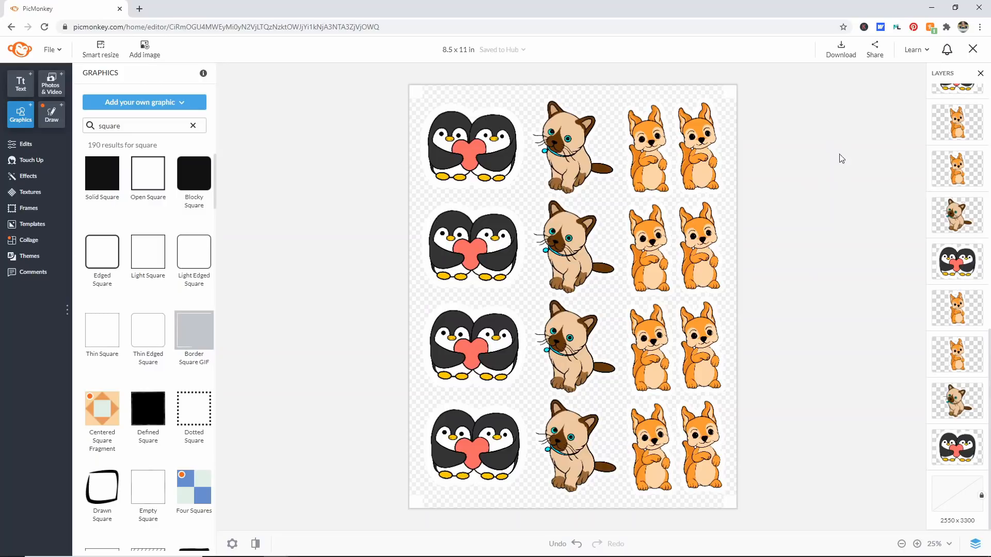
# Step: Download the sticker sheet as a PNG image named forestanimals into the Desktop > Cricut > print then cut folder
pyautogui.click(844, 56)
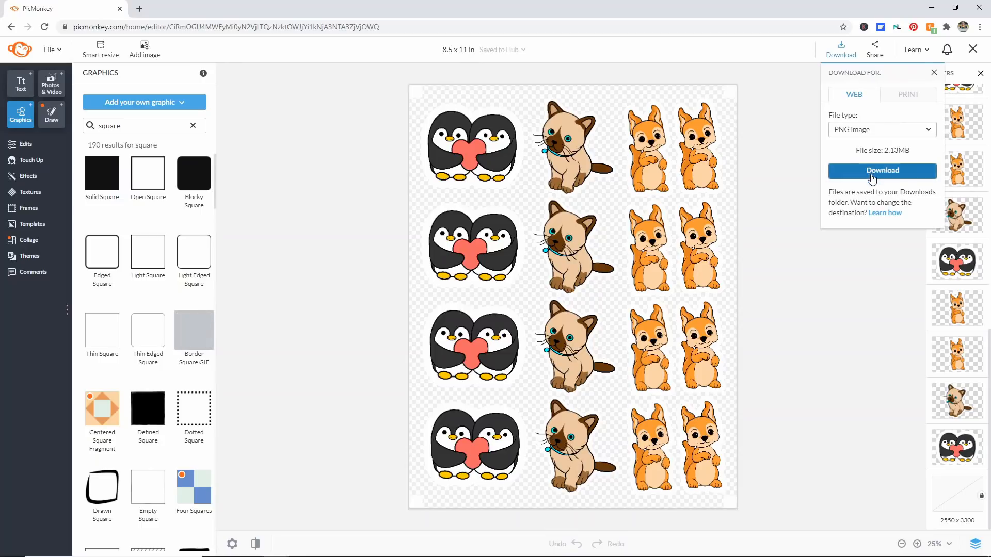
pyautogui.click(871, 173)
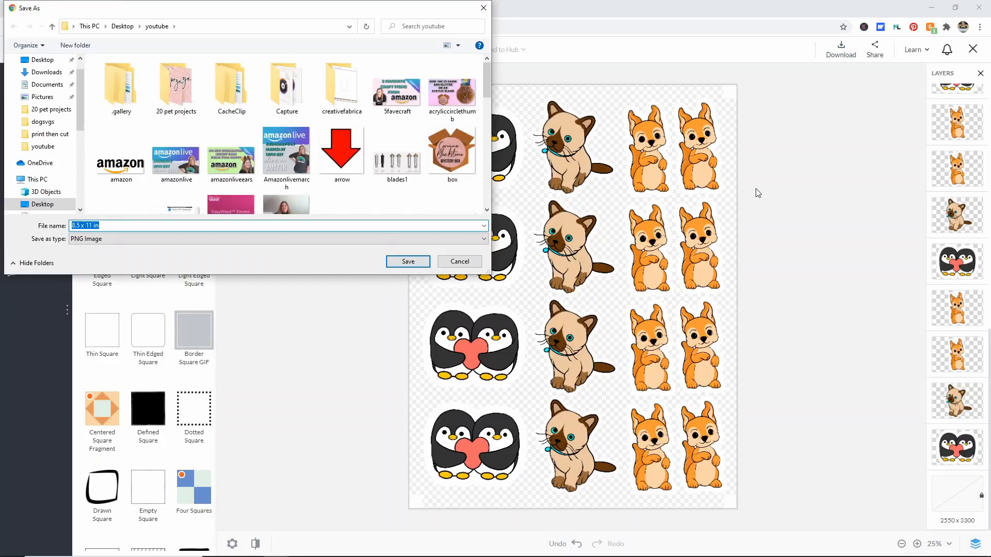
pyautogui.write('forestanimals')
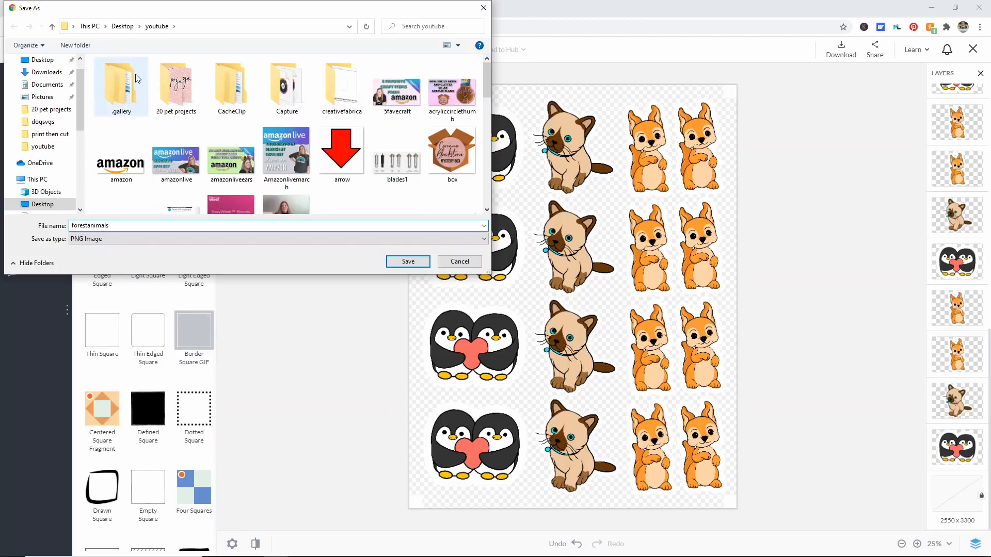
pyautogui.click(123, 26)
pyautogui.doubleClick(231, 87)
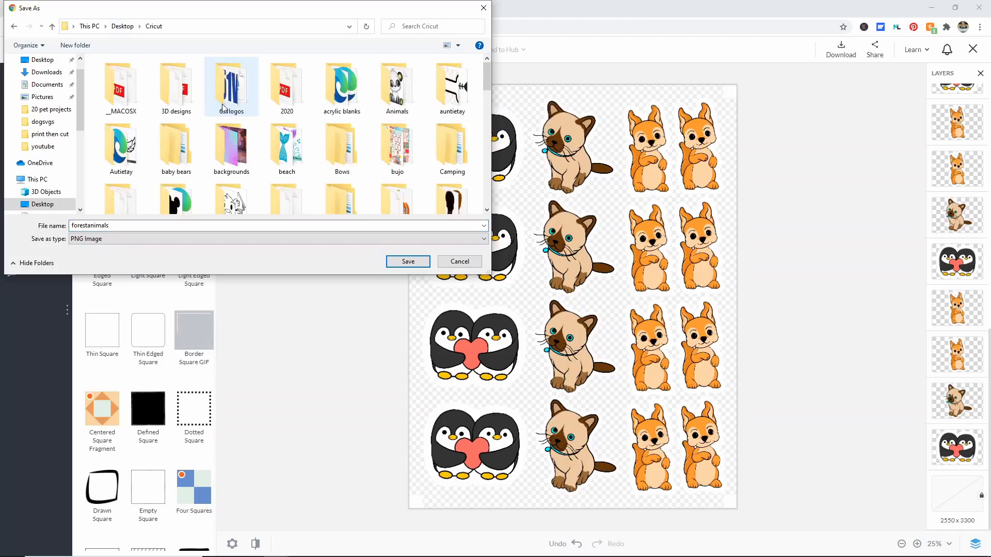
pyautogui.scroll(-2, 244, 125)
pyautogui.scroll(-5, 244, 125)
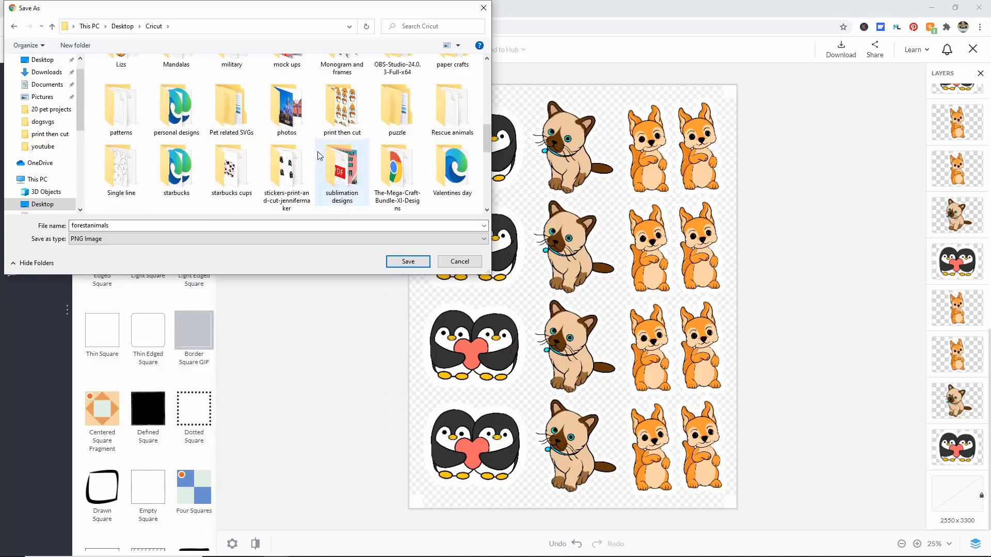
pyautogui.click(342, 108)
pyautogui.doubleClick(343, 108)
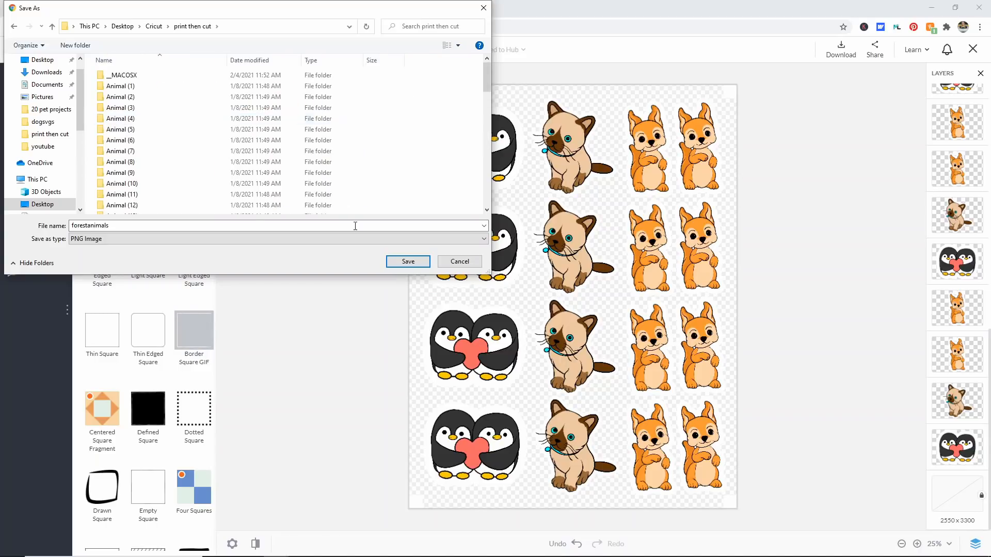
pyautogui.click(405, 262)
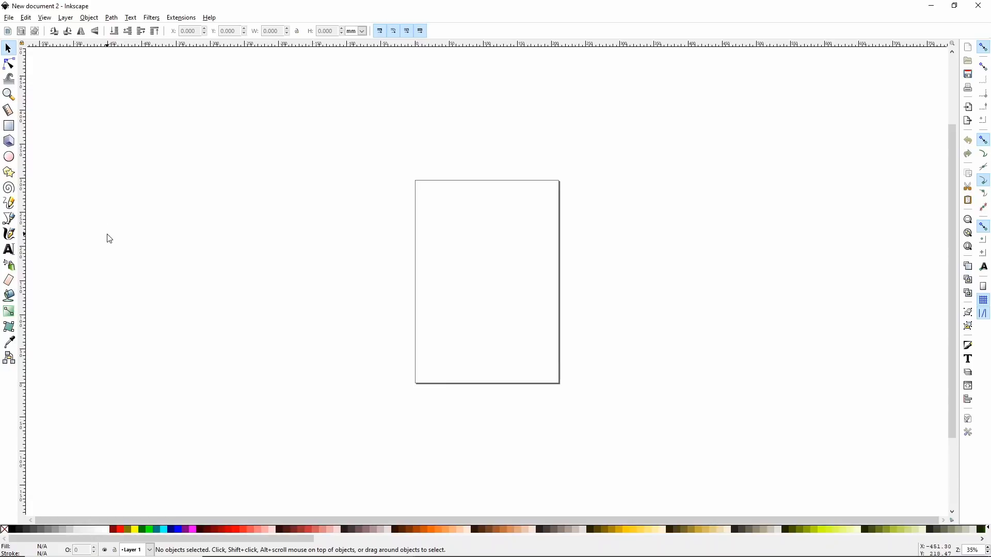
# Step: Switch to Inkscape and set the new document's page size to US Letter, 8.5 x 11.0 in
pyautogui.click(10, 19)
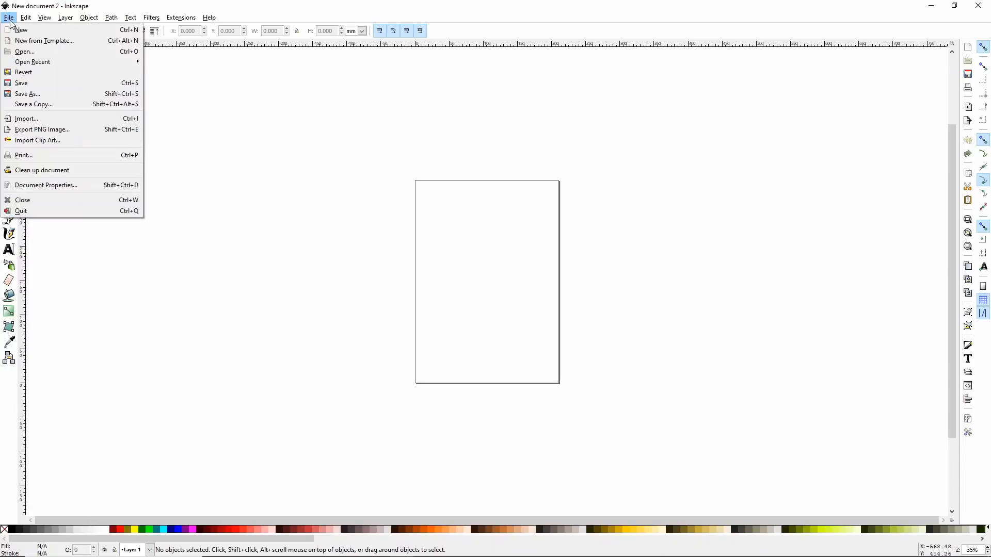
pyautogui.click(50, 185)
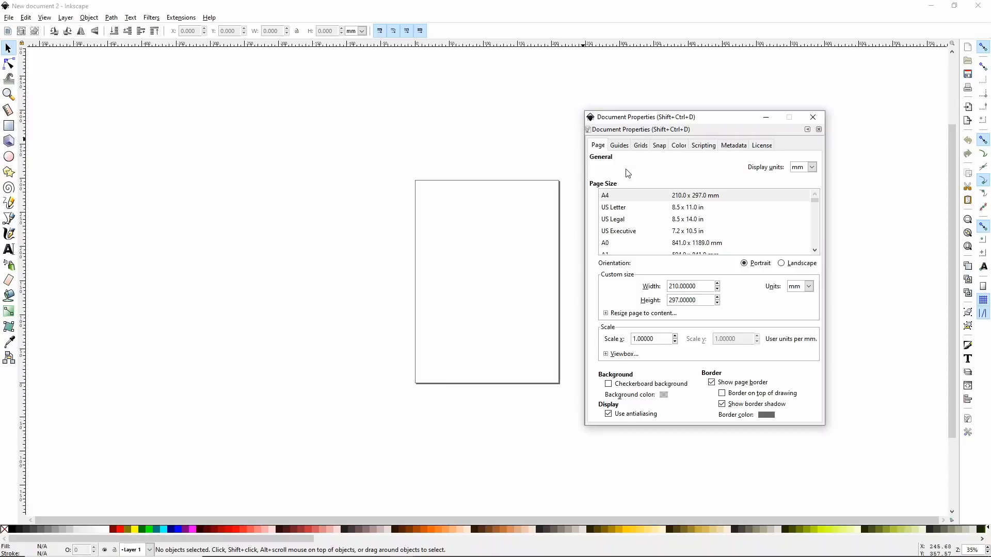
pyautogui.click(635, 211)
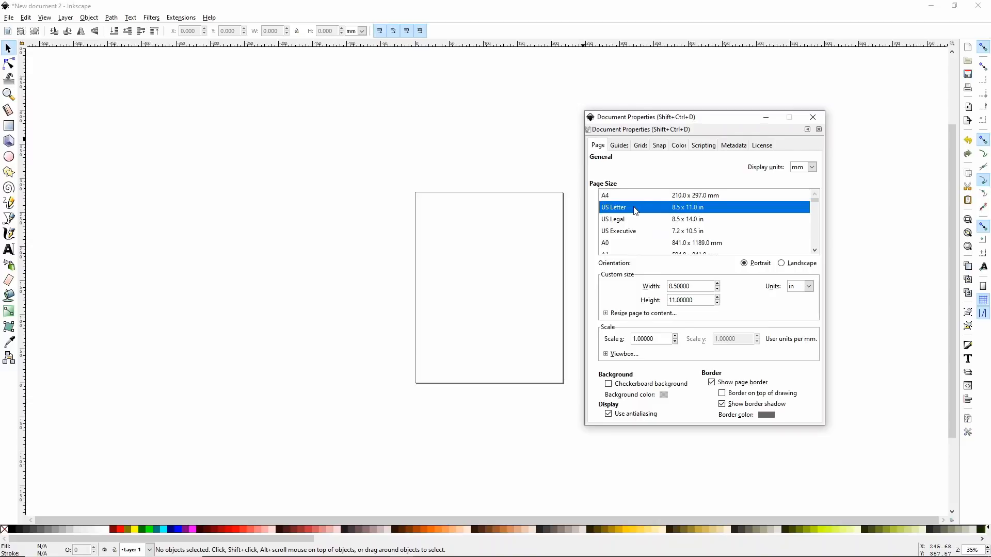
pyautogui.click(634, 197)
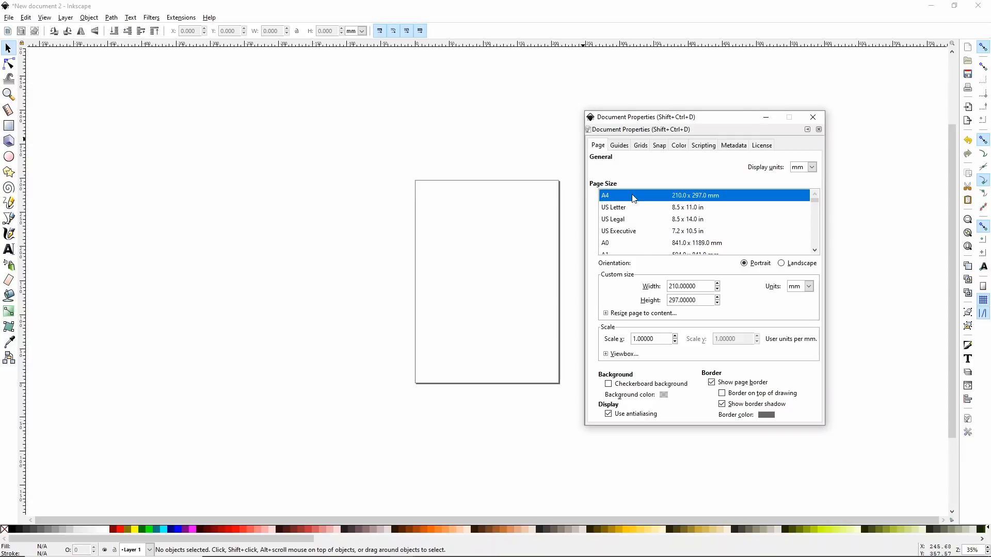
pyautogui.click(638, 207)
pyautogui.click(637, 196)
pyautogui.click(638, 207)
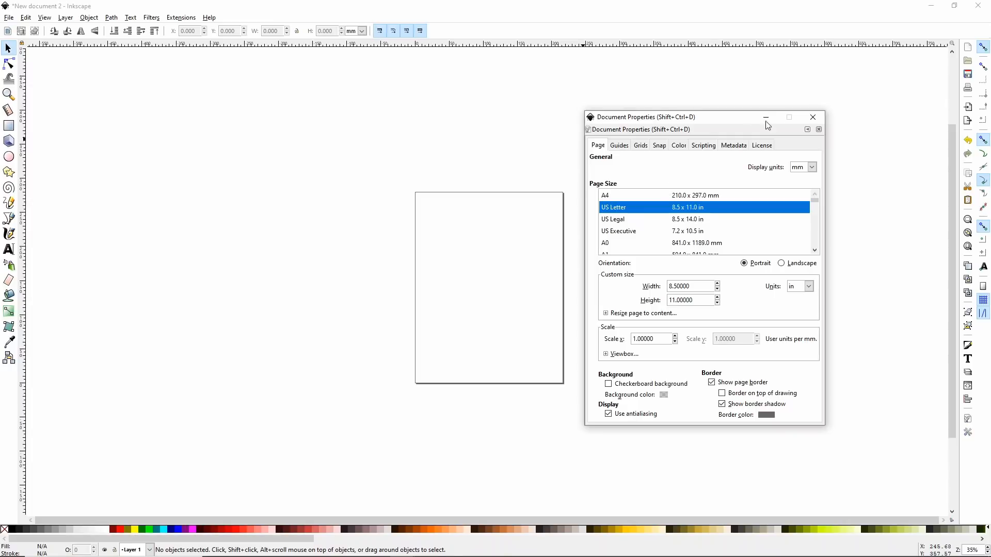
pyautogui.click(810, 118)
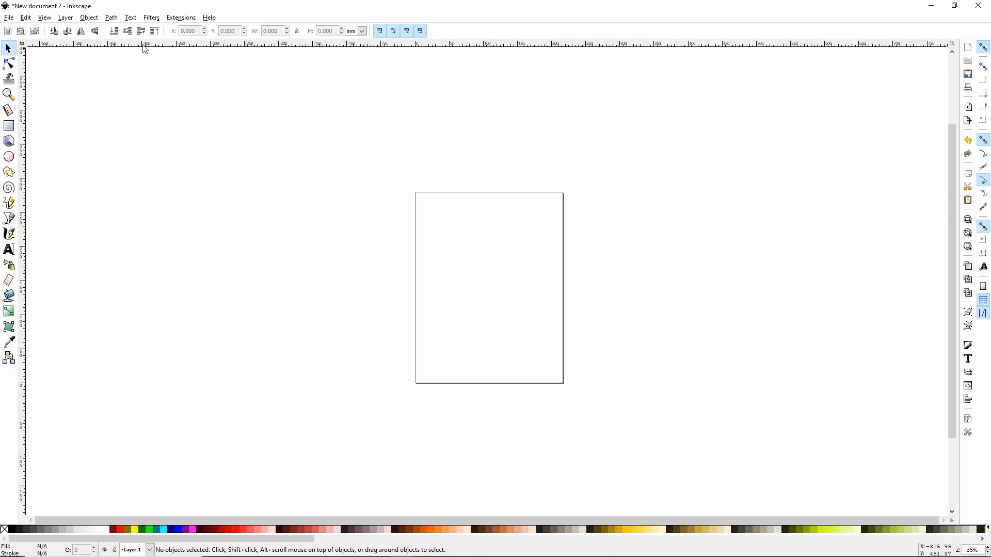
# Step: Import the forestanimals PNG from the print then cut folder, embedding it with the DPI taken from the file
pyautogui.click(10, 17)
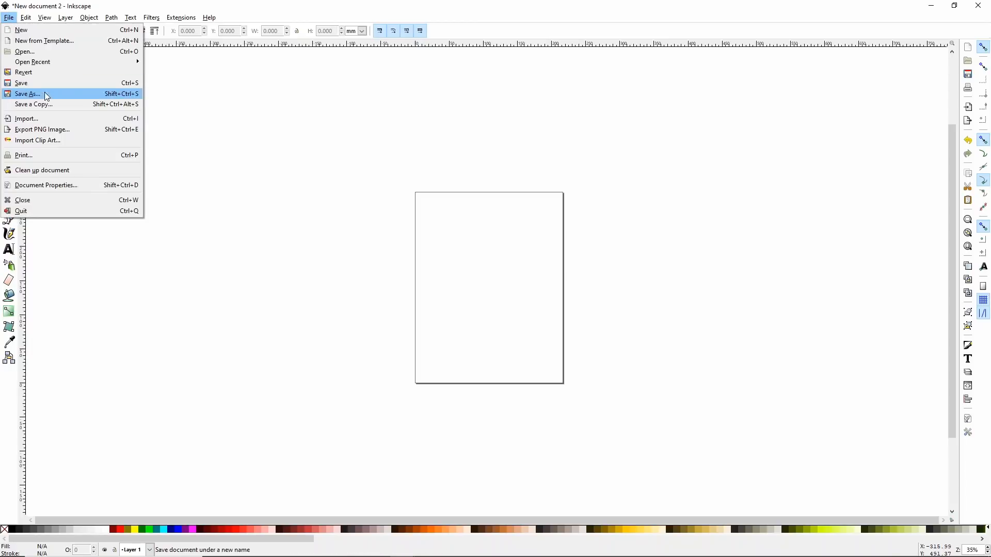
pyautogui.click(51, 120)
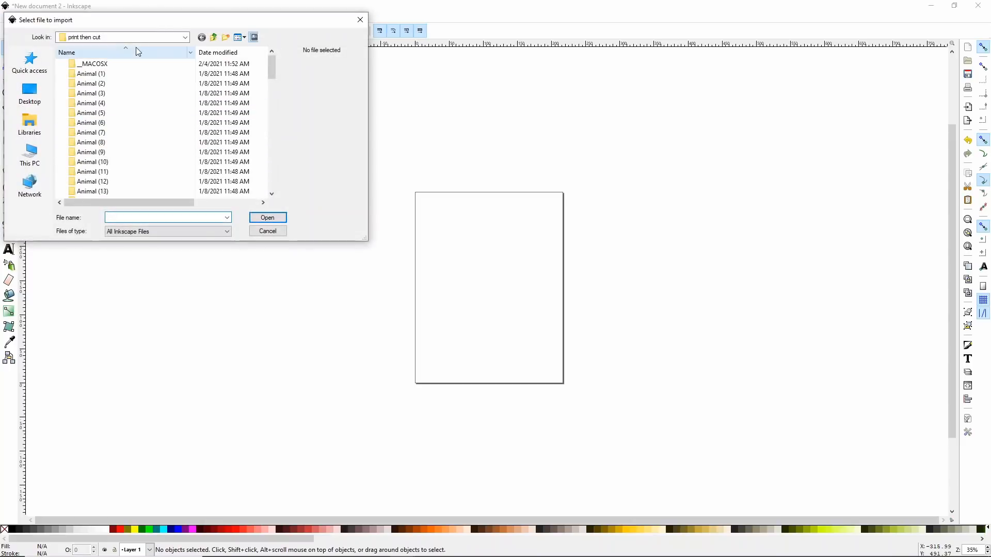
pyautogui.scroll(-15, 179, 103)
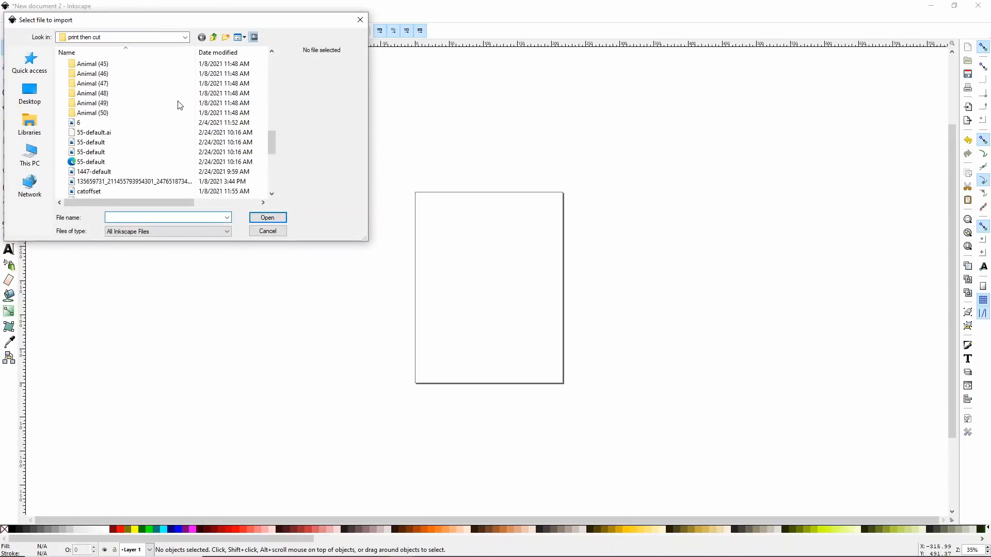
pyautogui.scroll(-6, 179, 104)
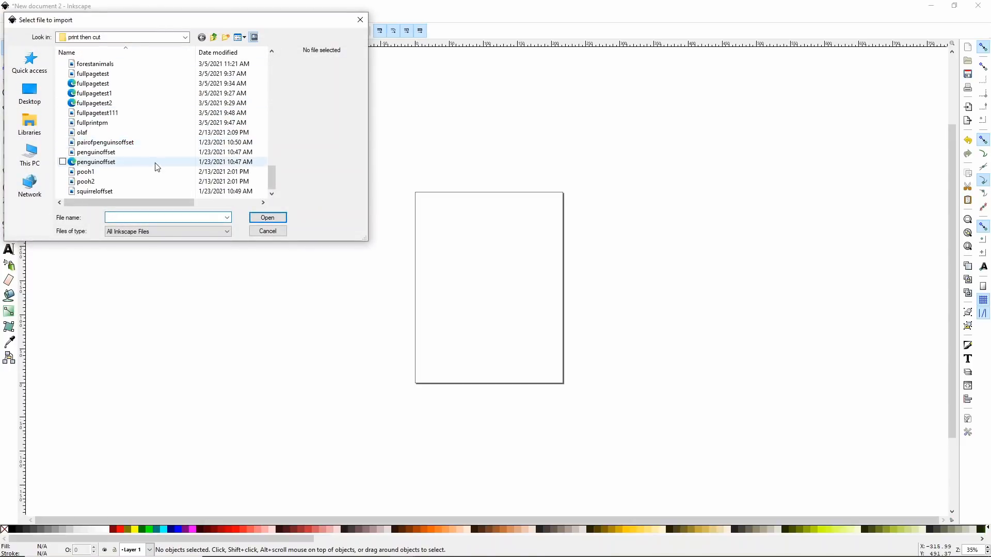
pyautogui.scroll(1, 124, 124)
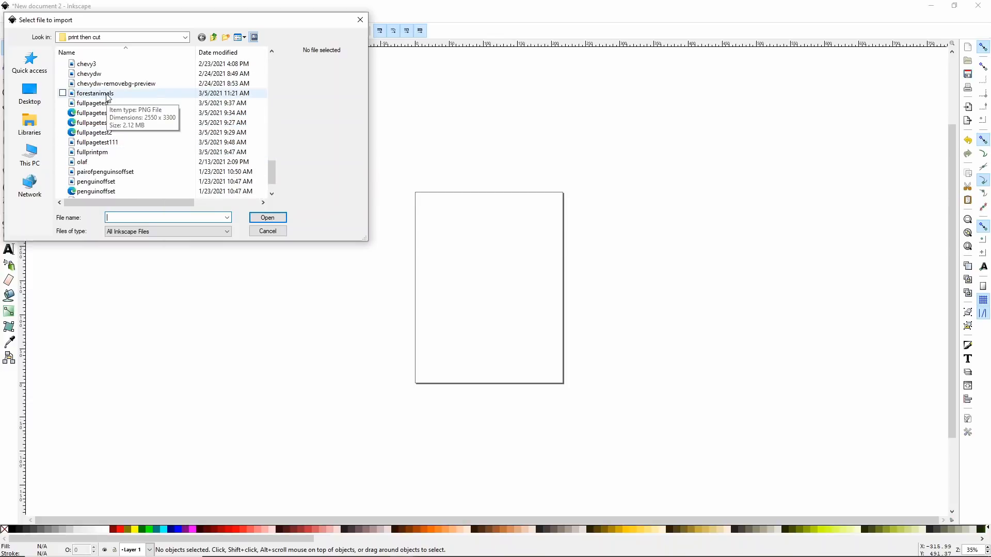
pyautogui.doubleClick(108, 96)
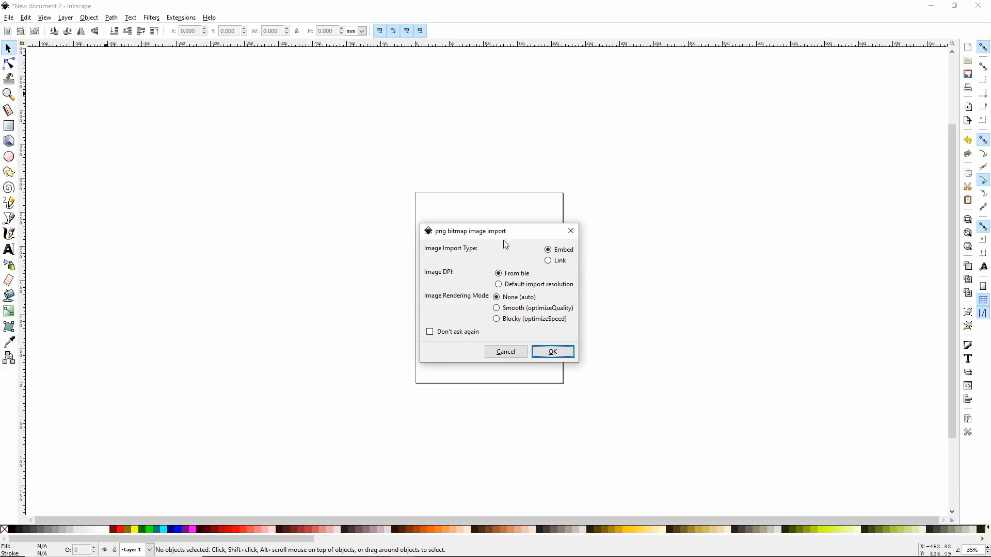
pyautogui.click(552, 352)
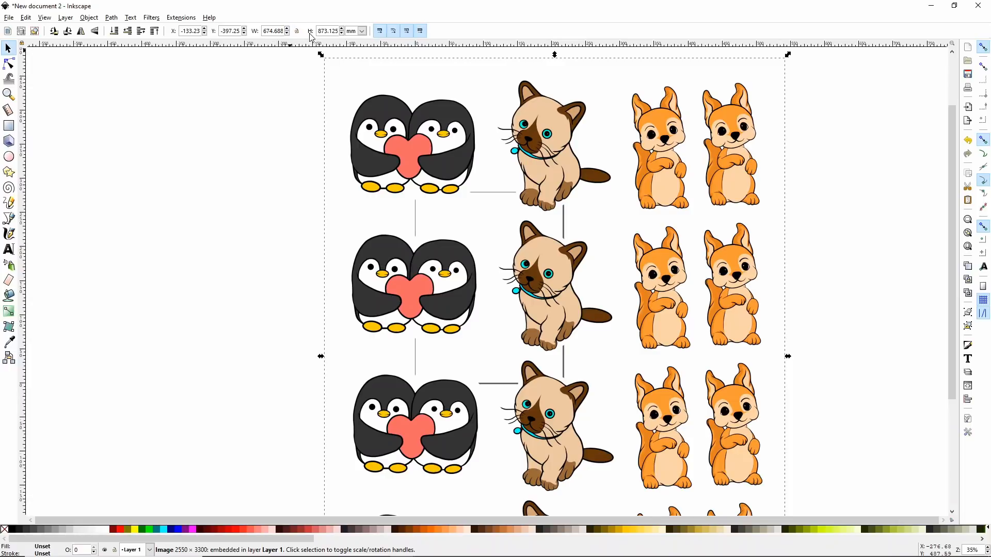
# Step: Switch the size units to inches, lock the width-to-height ratio and set the imported image's width to 8.5 in
pyautogui.click(363, 31)
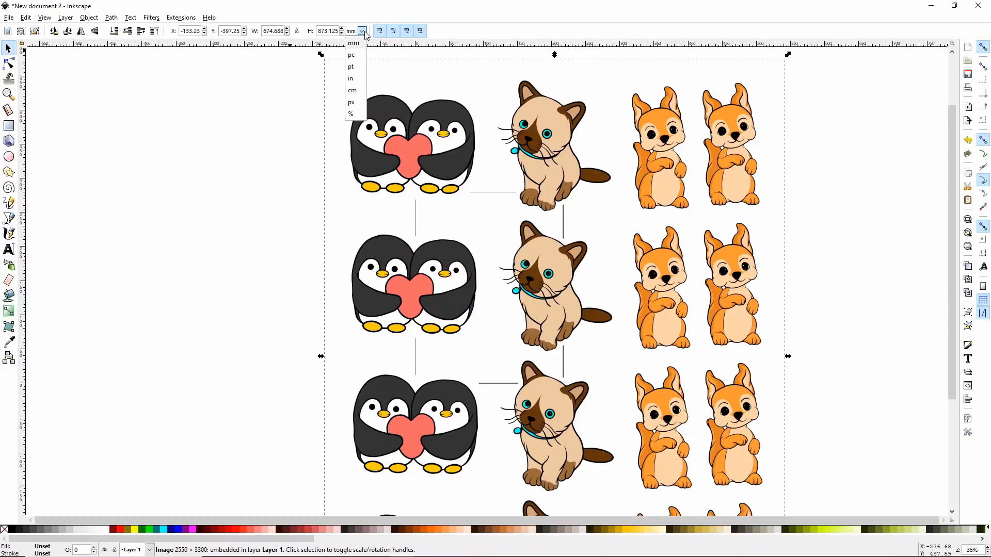
pyautogui.click(360, 79)
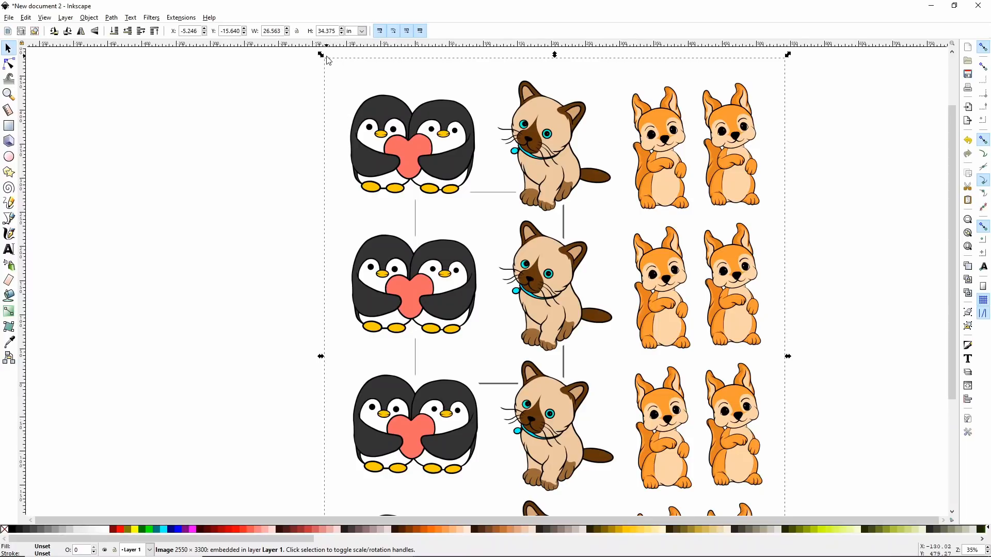
pyautogui.click(297, 31)
pyautogui.moveTo(264, 32); pyautogui.dragTo(279, 38)
pyautogui.press('BackSpace')
pyautogui.press('BackSpace')
pyautogui.write('8.5')
pyautogui.press('Return')
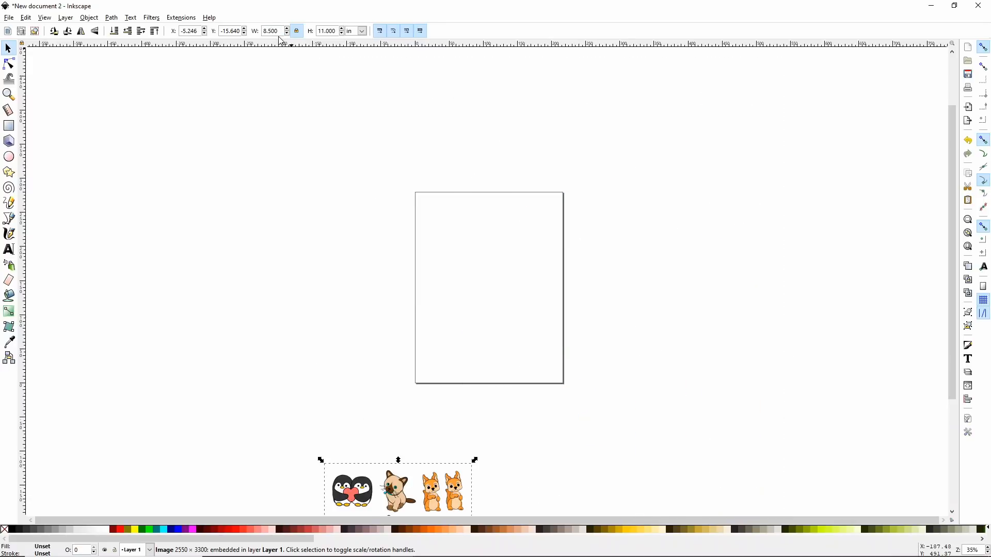
# Step: Move the imported sticker sheet image onto the Letter page so it fills the page, and open the print settings
pyautogui.moveTo(450, 496); pyautogui.dragTo(543, 230)
pyautogui.click(604, 243)
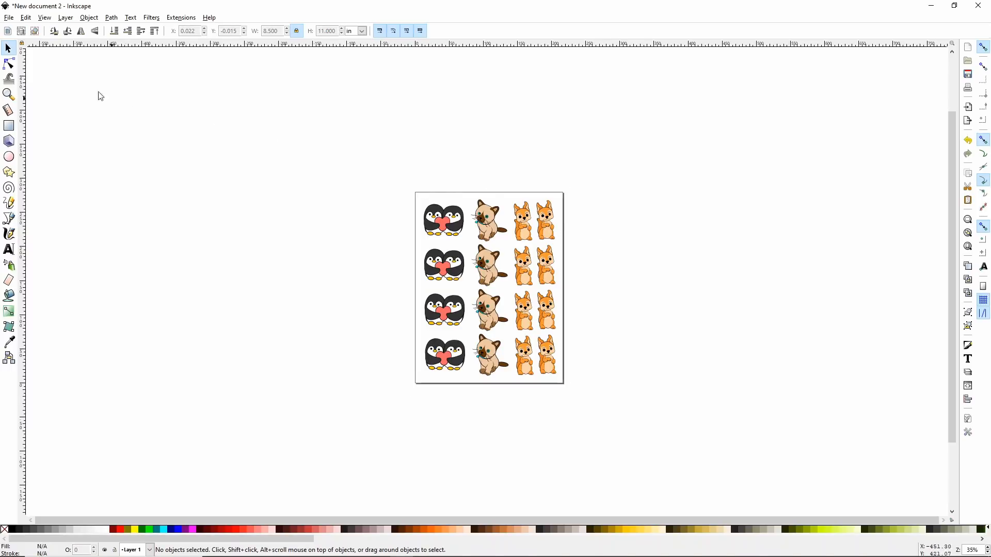
pyautogui.click(17, 19)
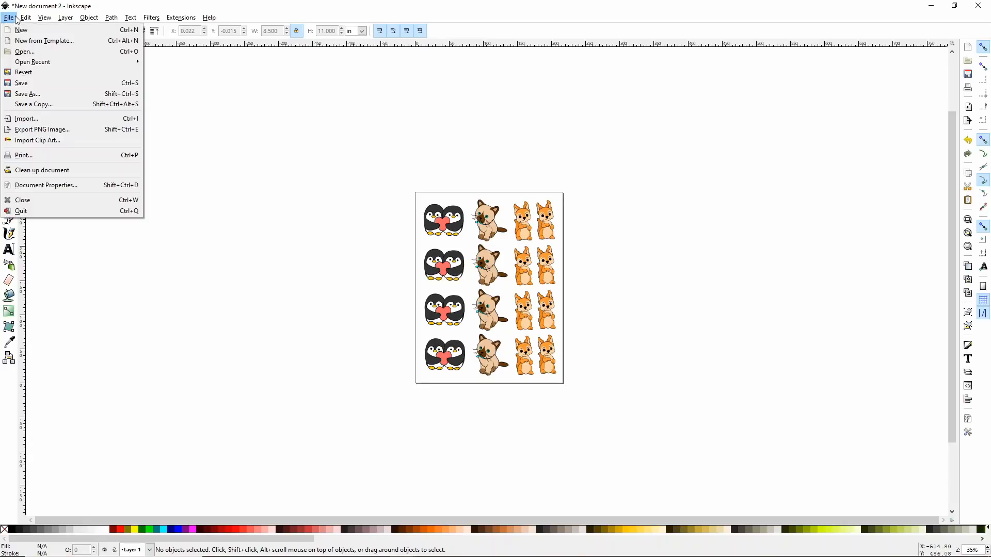
pyautogui.click(51, 155)
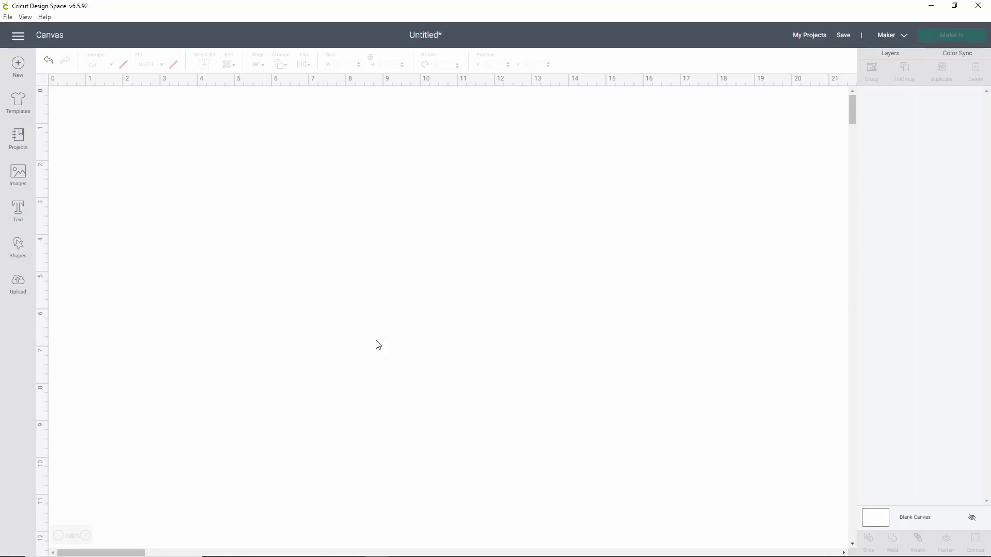
# Step: Switch to Cricut Design Space, add a square shape to the canvas and place it at about X 6.99, Y 3.18 in
pyautogui.click(18, 250)
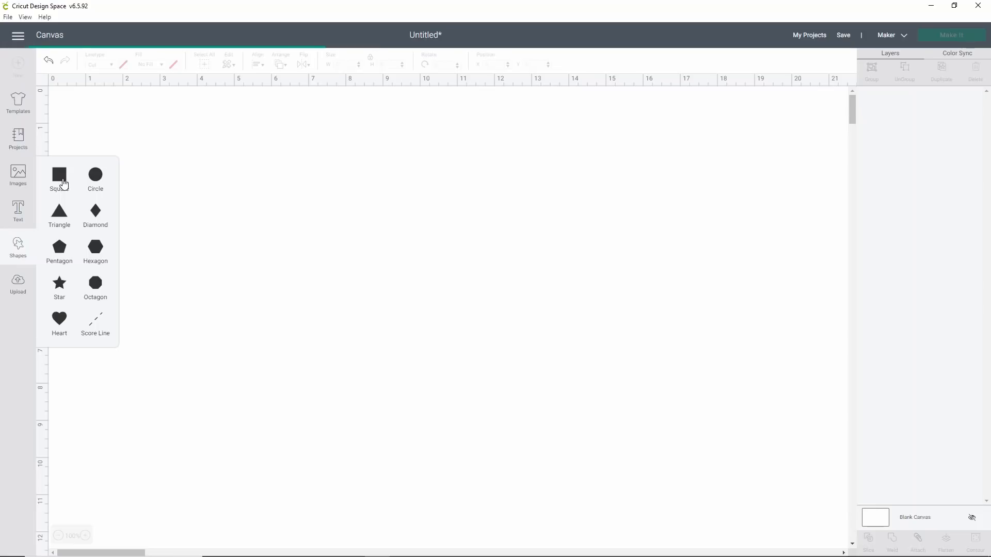
pyautogui.click(64, 184)
pyautogui.moveTo(186, 221); pyautogui.dragTo(373, 264)
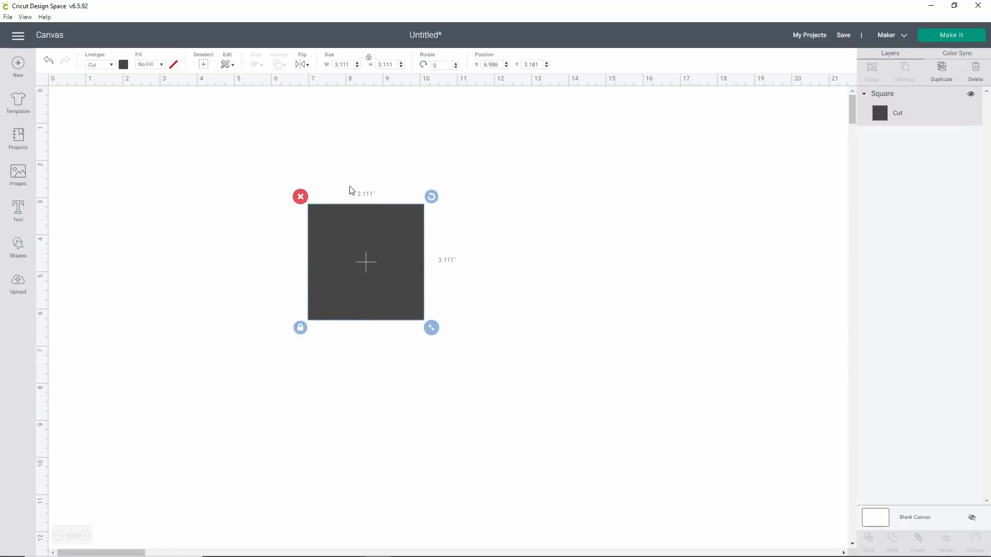
# Step: Unlock the square's proportions and set its size to 8.5 in wide by 11 in high
pyautogui.click(369, 61)
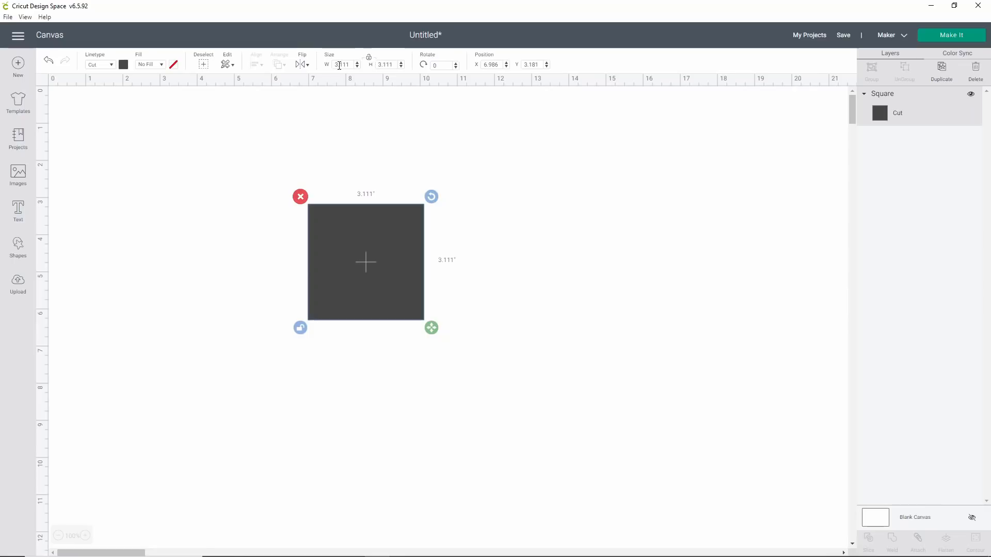
pyautogui.doubleClick(338, 66)
pyautogui.write('3')
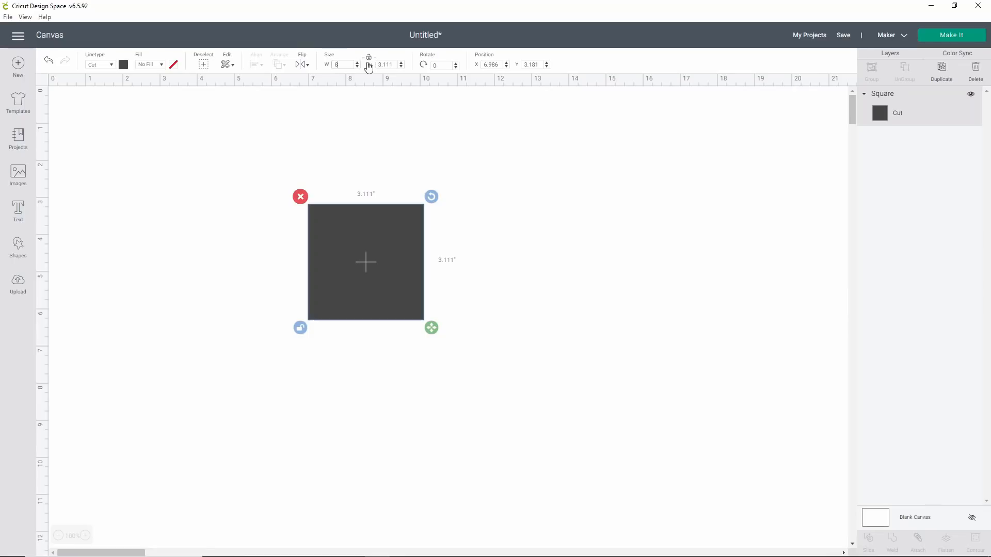
pyautogui.press('Return')
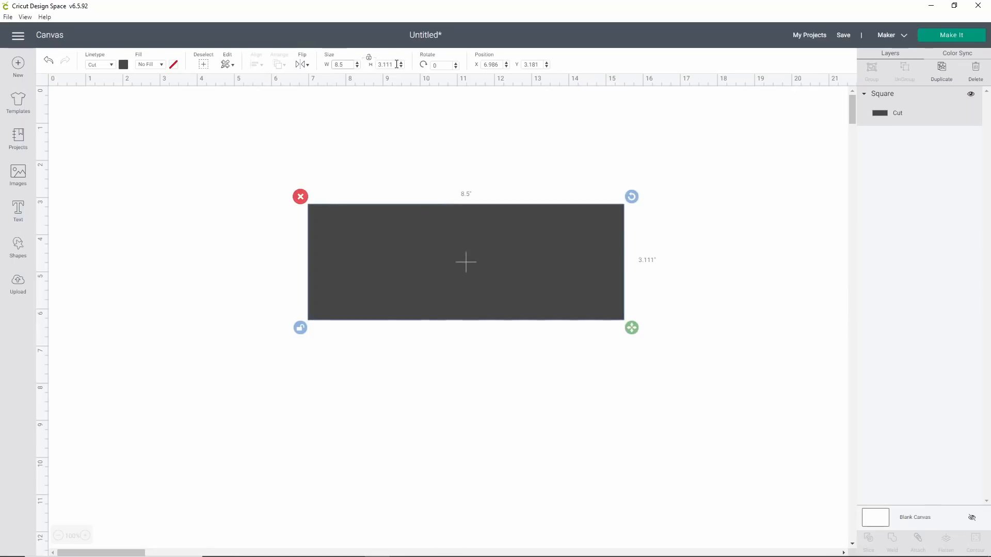
pyautogui.moveTo(395, 65); pyautogui.dragTo(344, 60)
pyautogui.write('11')
pyautogui.press('Return')
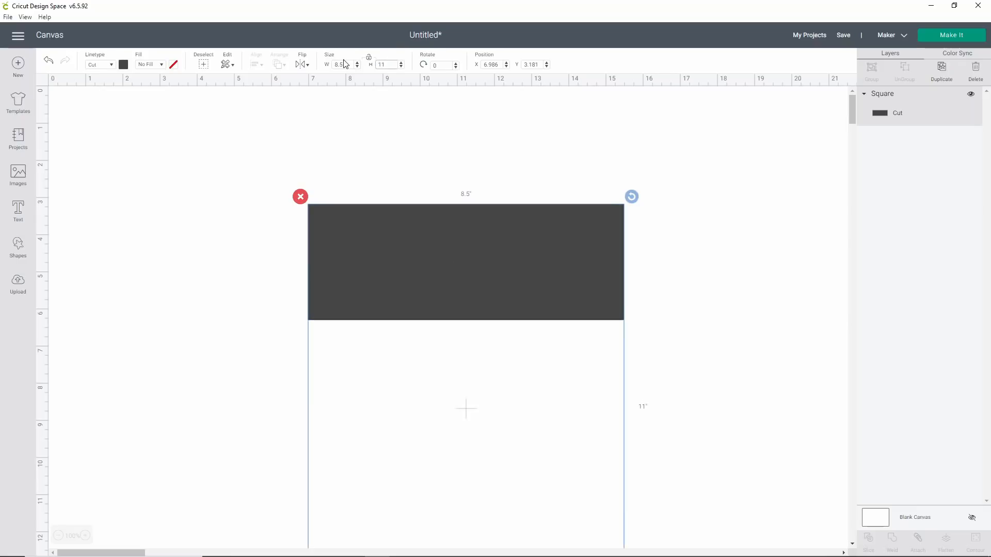
# Step: Move the page-sized rectangle to about X 5.18, Y 0.92 in and send it through the mat preview to the machine setup stage
pyautogui.moveTo(392, 245); pyautogui.dragTo(338, 200)
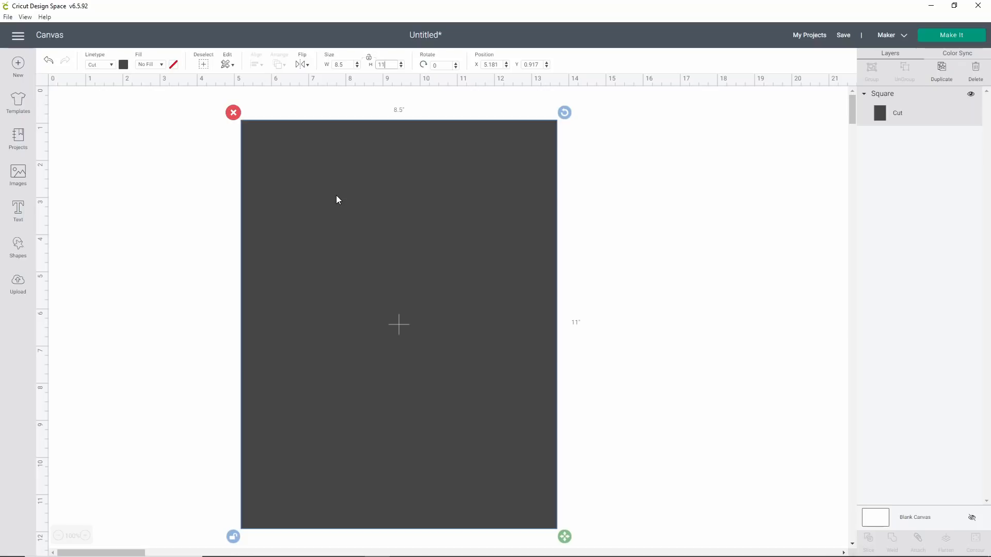
pyautogui.click(967, 34)
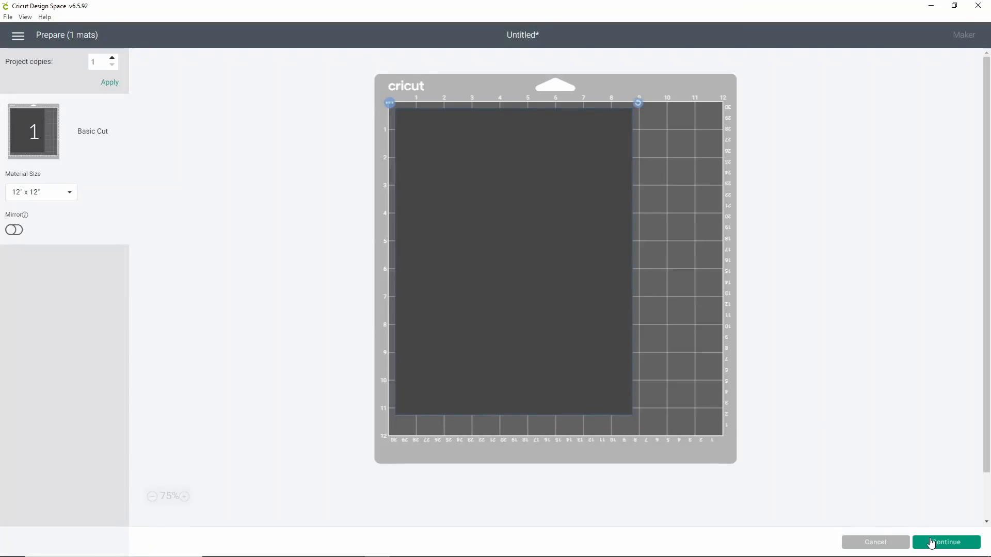
pyautogui.click(931, 542)
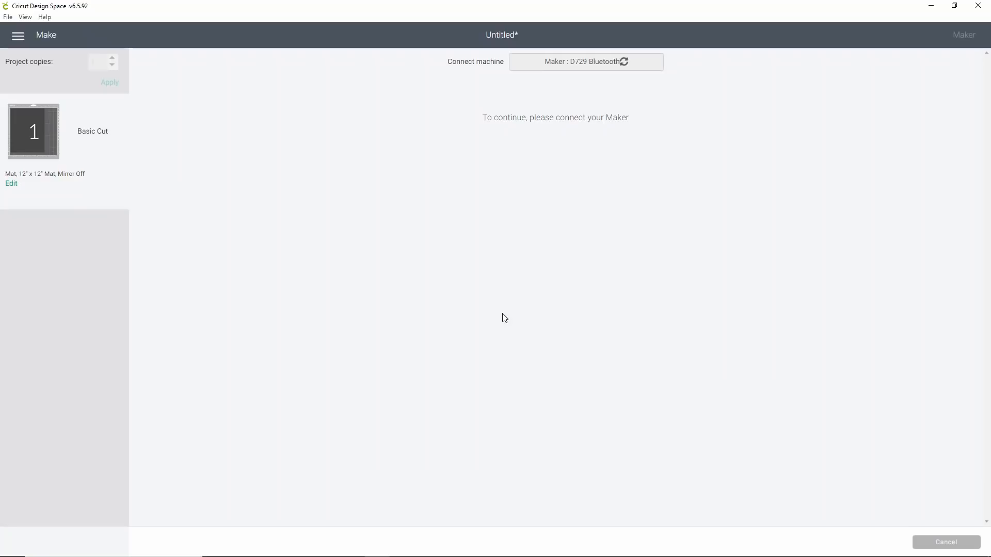